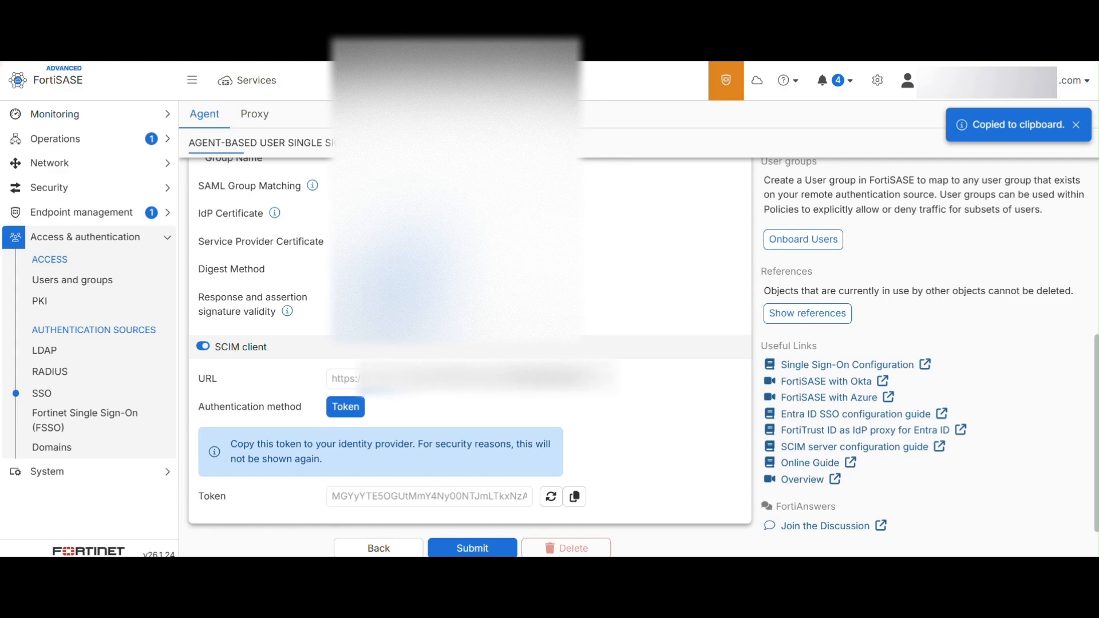
Step: Submit the agent-based single sign-on configuration with its SCIM client settings
left_click(472, 548)
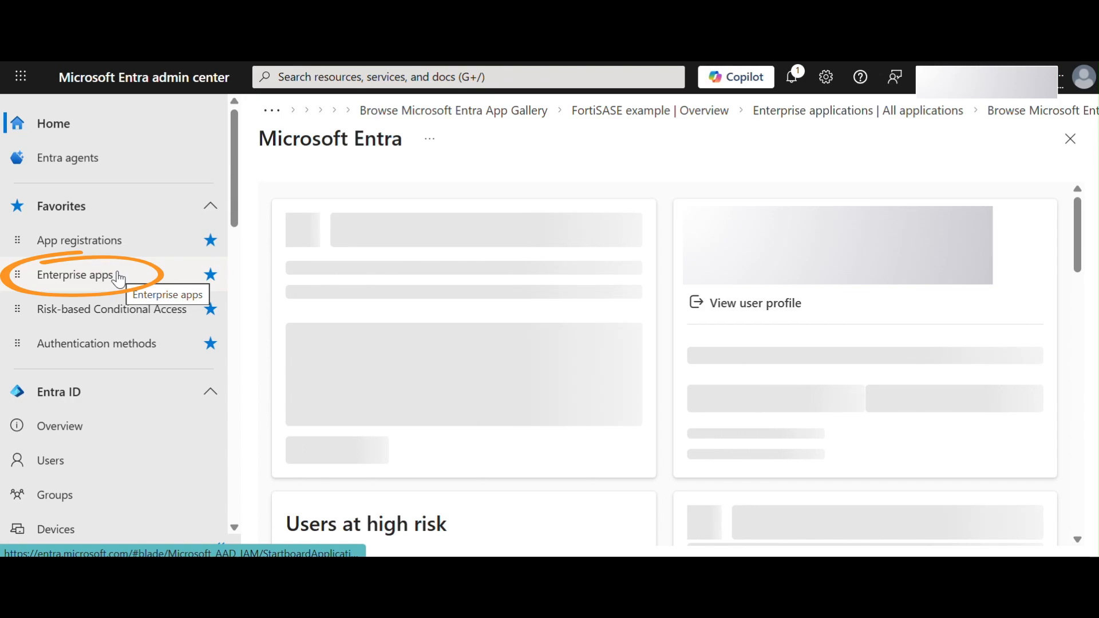
Step: In the Microsoft Entra admin center, create a non-gallery enterprise application named SCIM FortiSASE APP 001
left_click(118, 279)
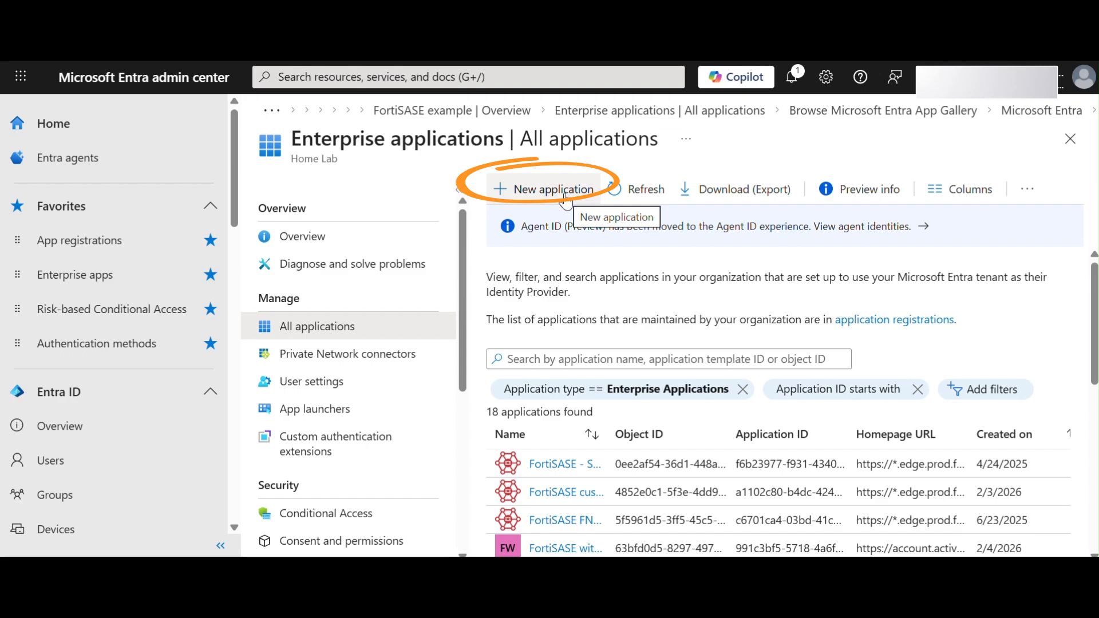
left_click(564, 195)
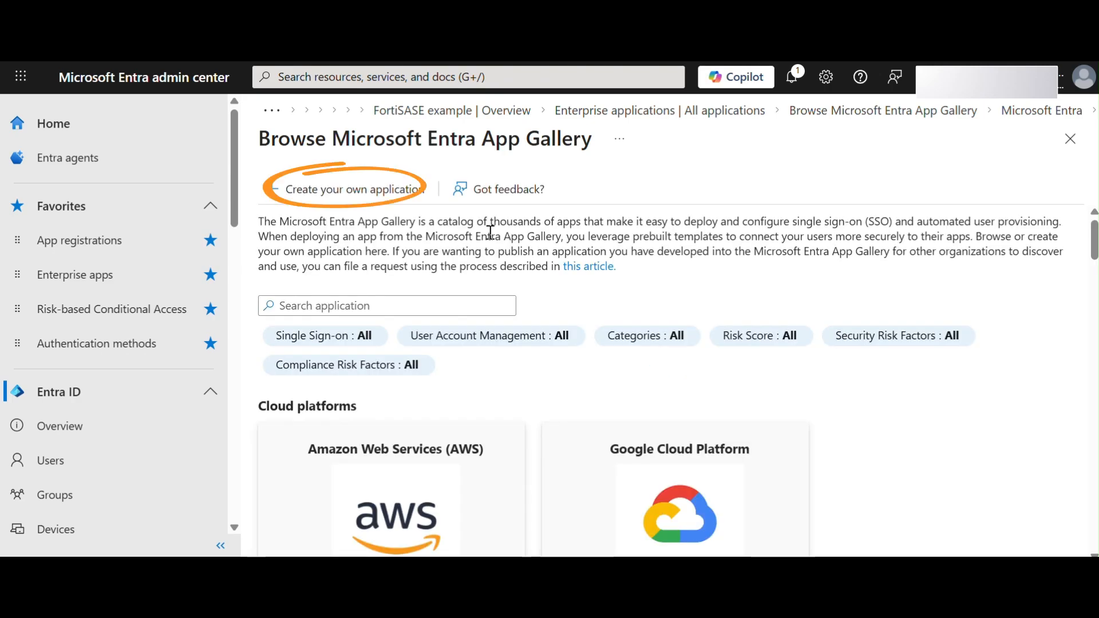
left_click(380, 197)
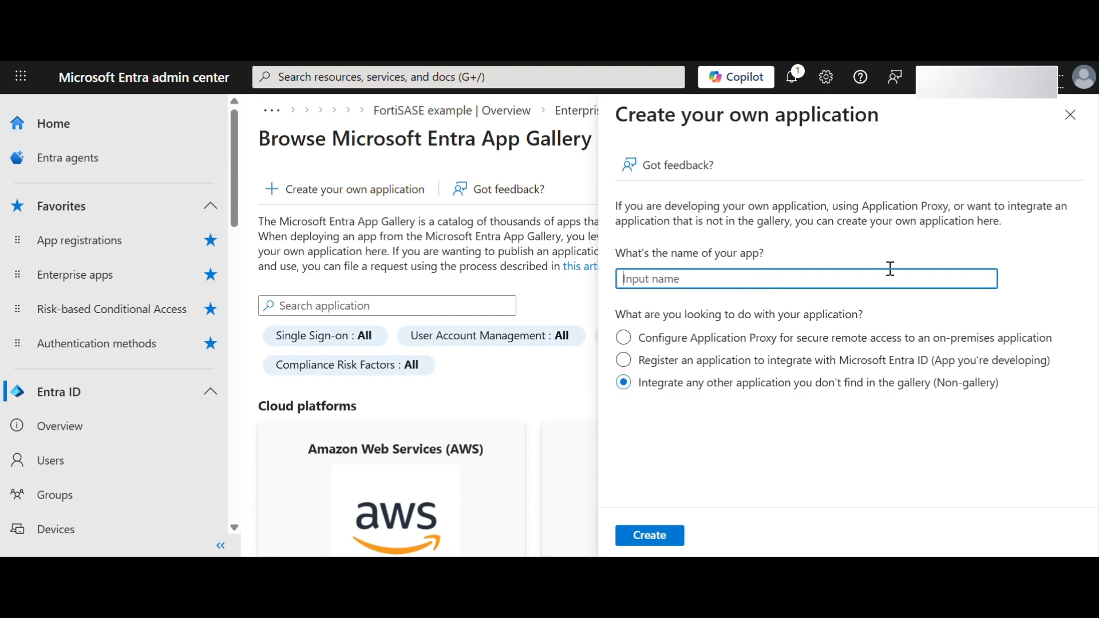
type("SCIM FortiSASE APP 001")
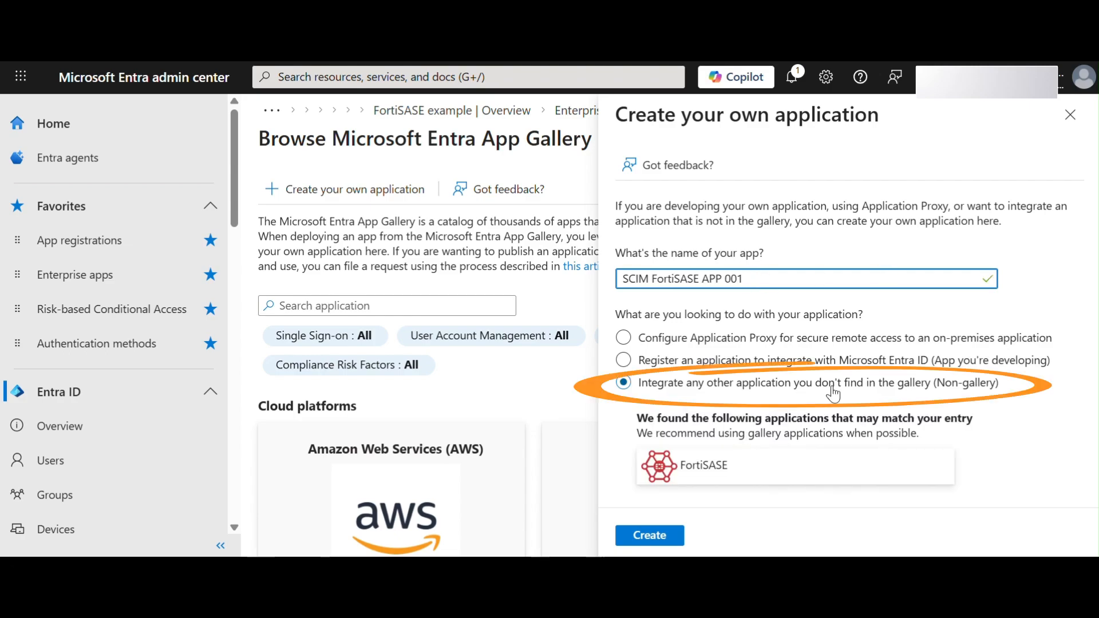
double_click(830, 387)
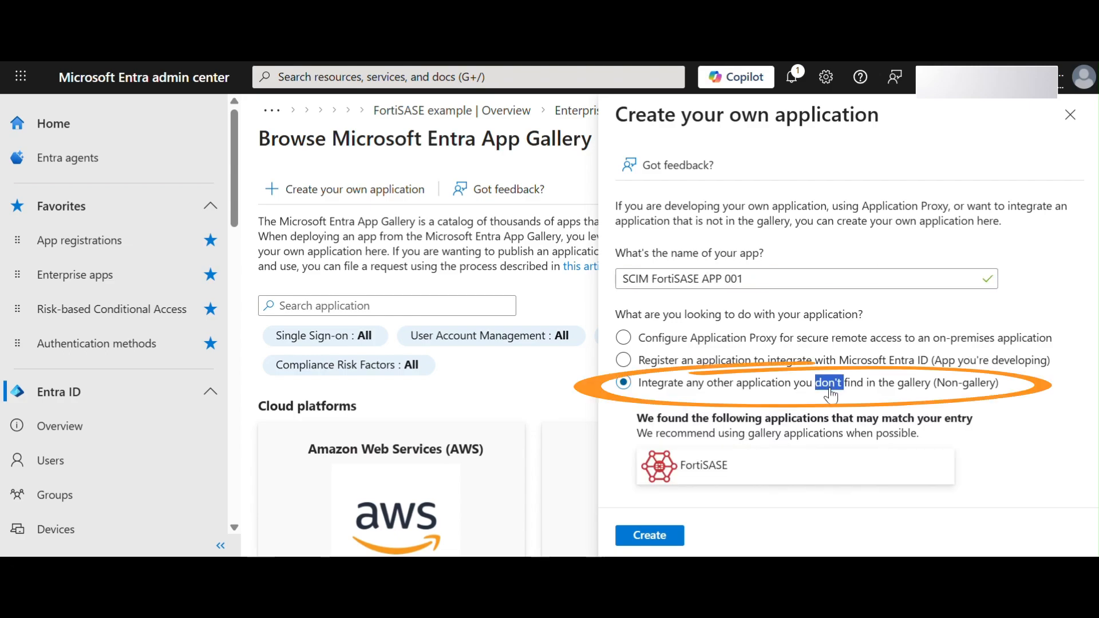
triple_click(693, 387)
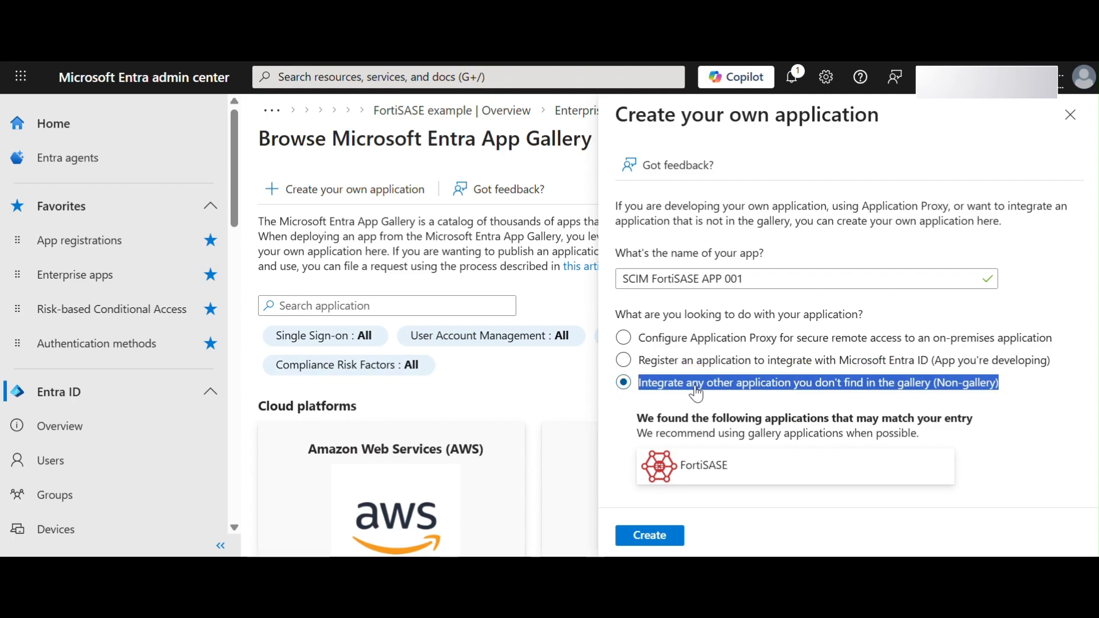
left_click(661, 536)
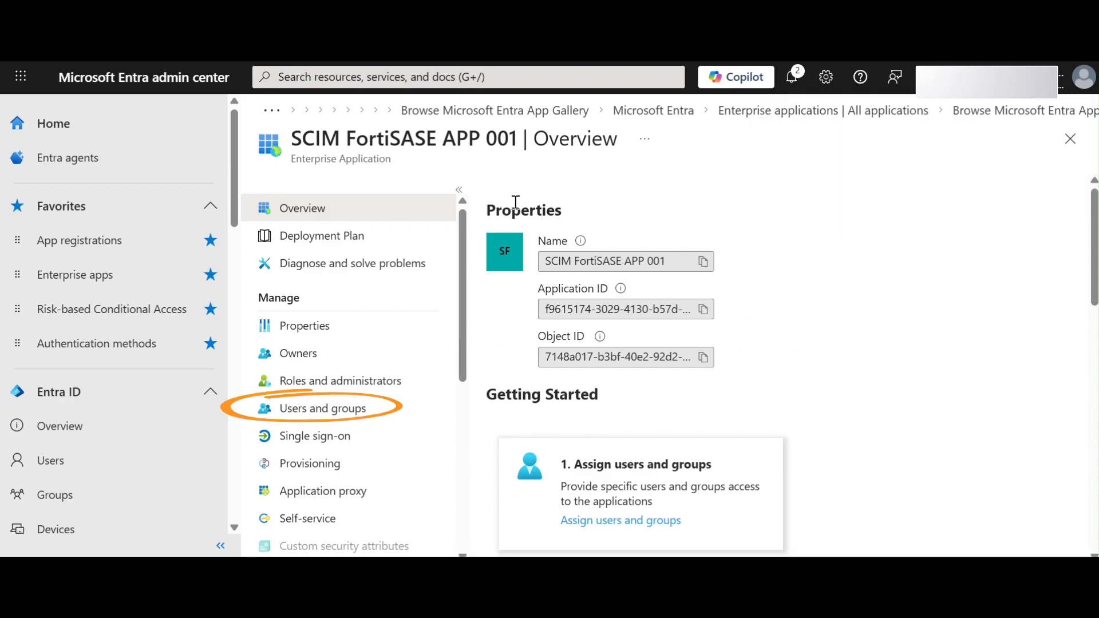
Step: Assign the groups Accounting, Finance-Entra-Group1, Finance-Entra-Group2, Group10 and Group11 to the SCIM FortiSASE APP 001 application
left_click(359, 410)
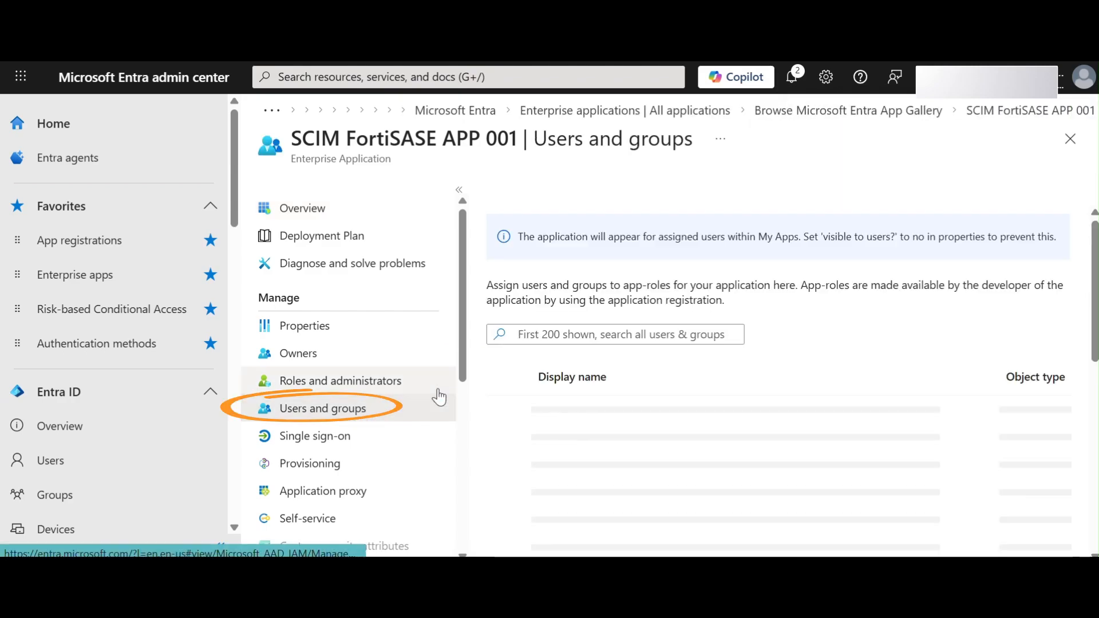
left_click(572, 194)
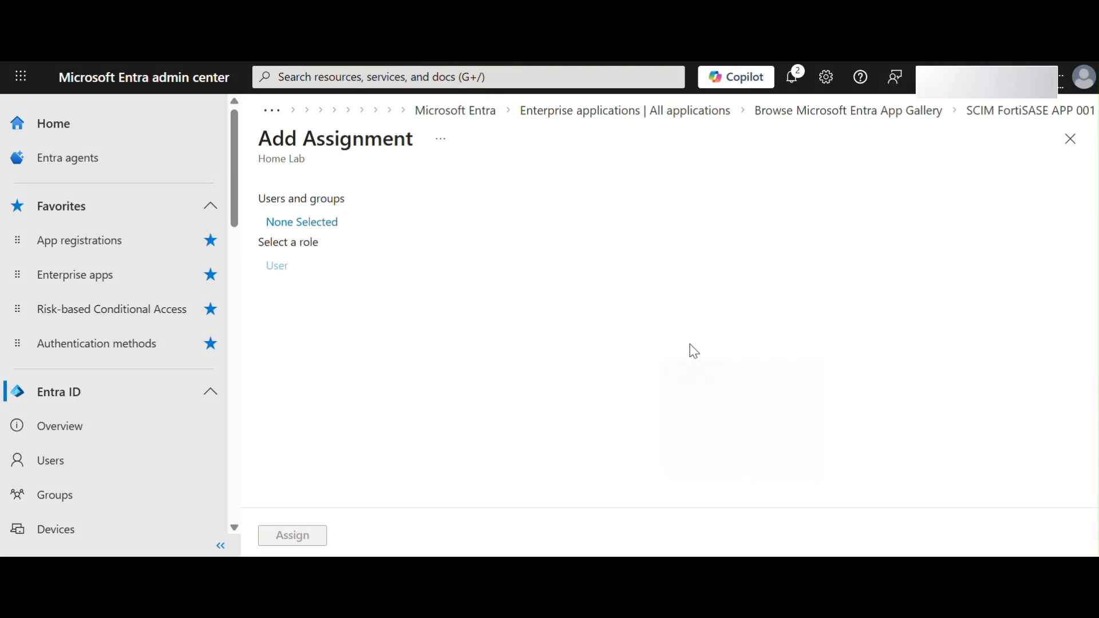
left_click(325, 222)
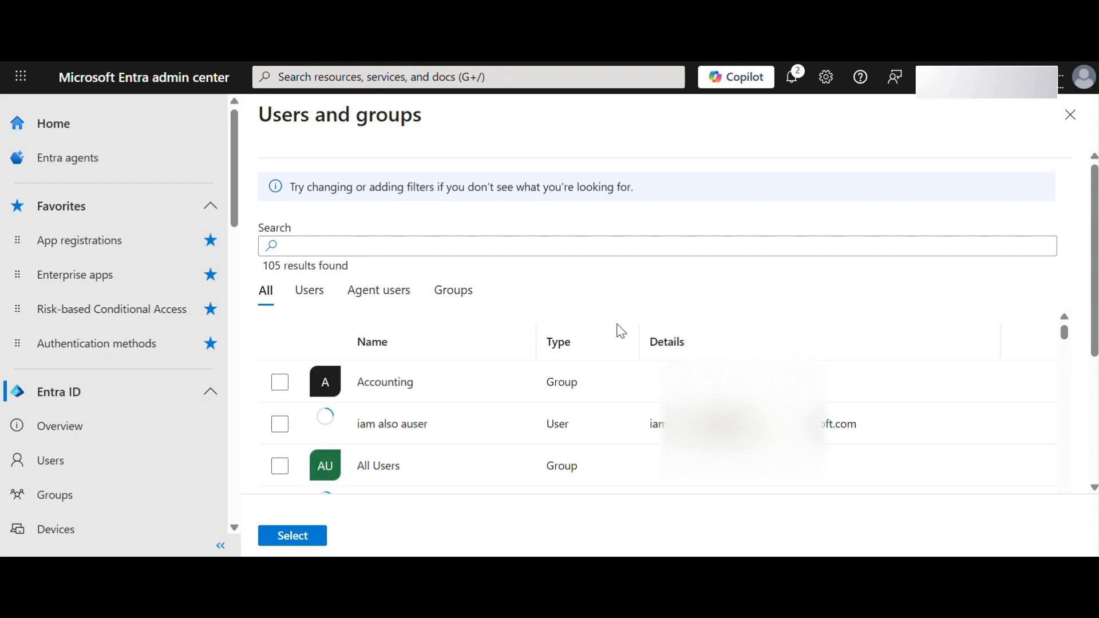
left_click(280, 383)
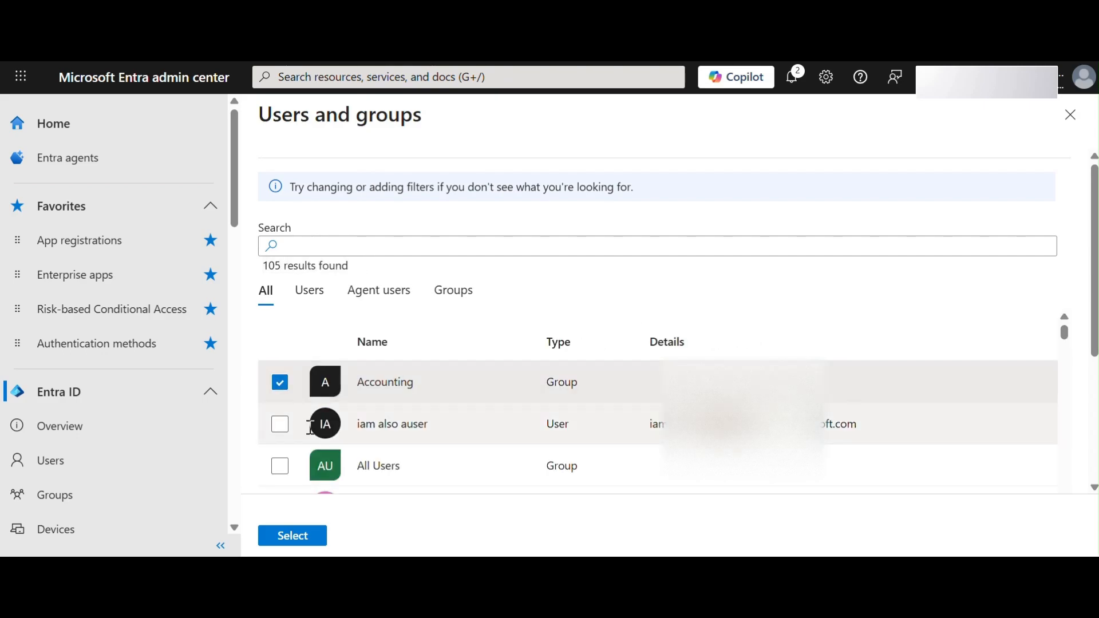
scroll(286, 401, "down", 3)
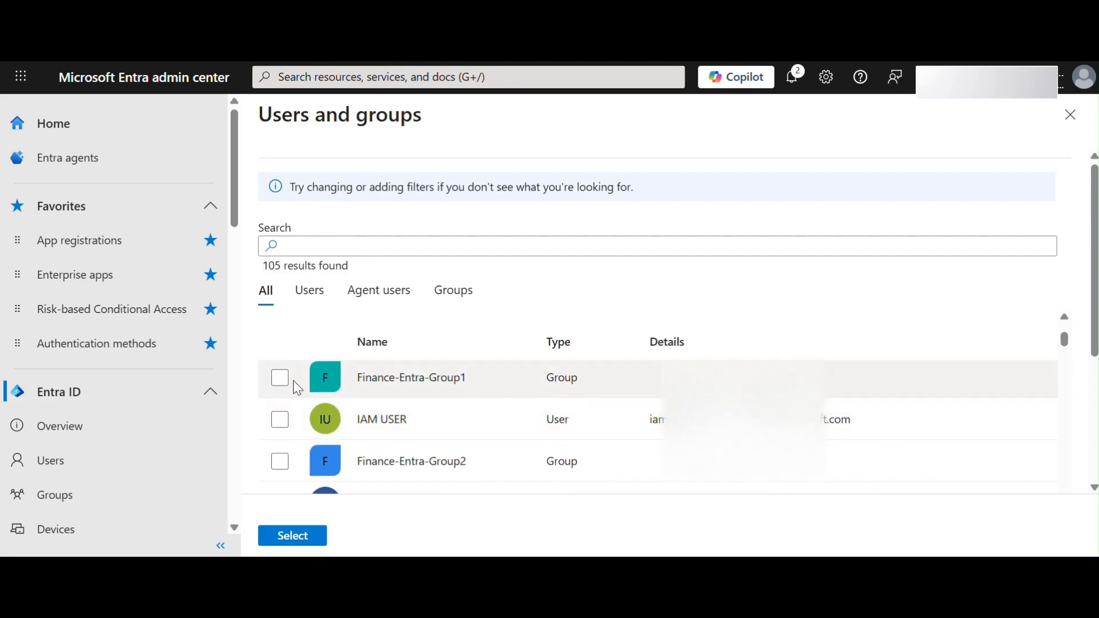
left_click(284, 380)
left_click(292, 471)
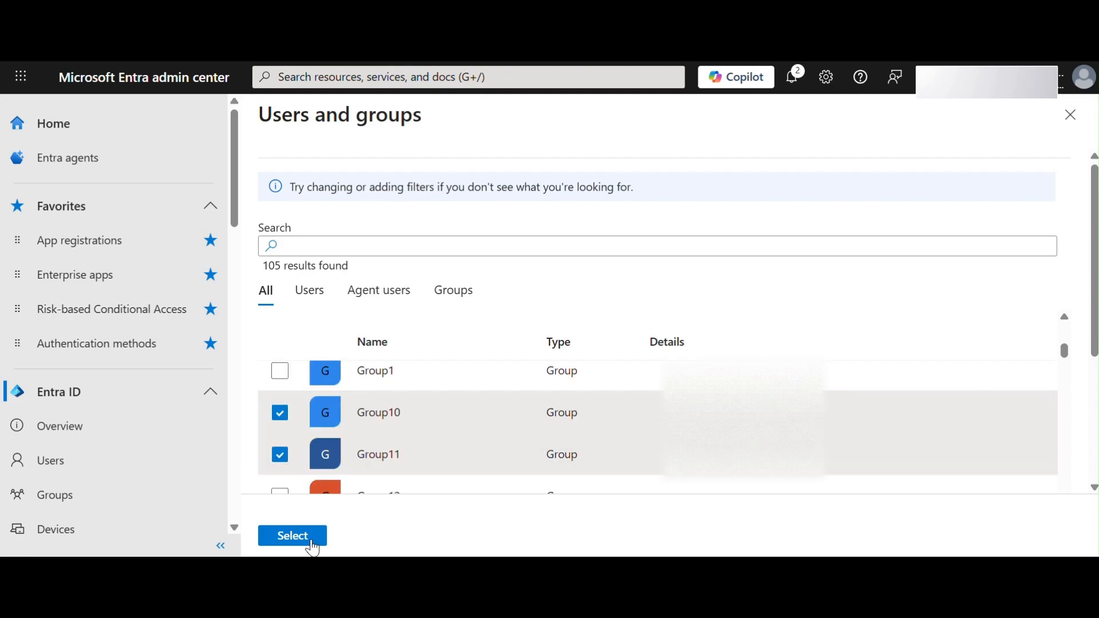
left_click(304, 537)
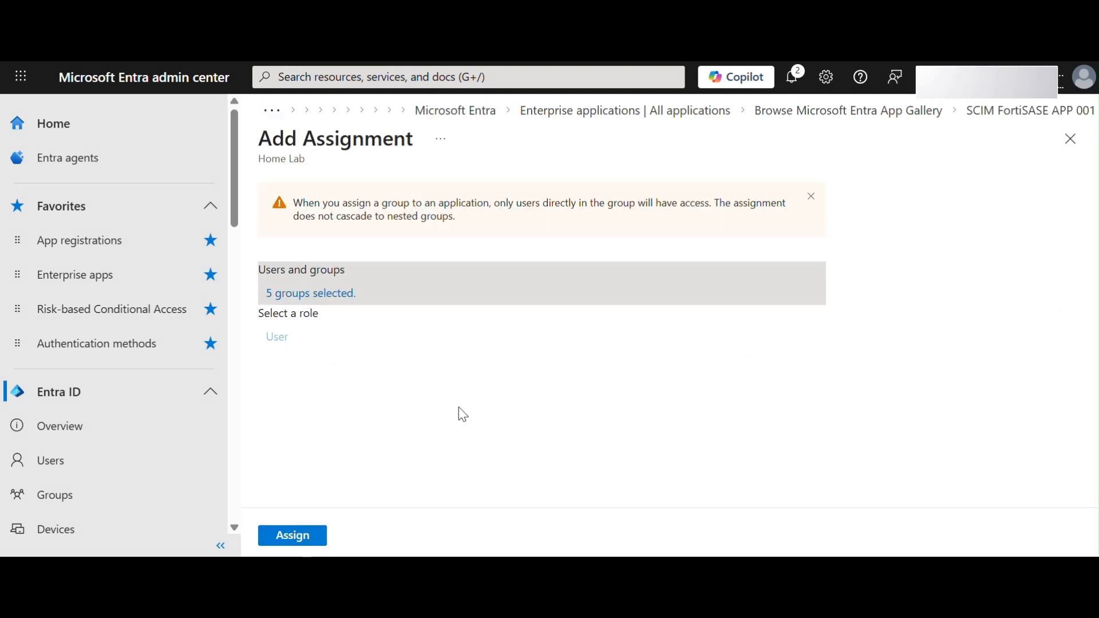
left_click(291, 538)
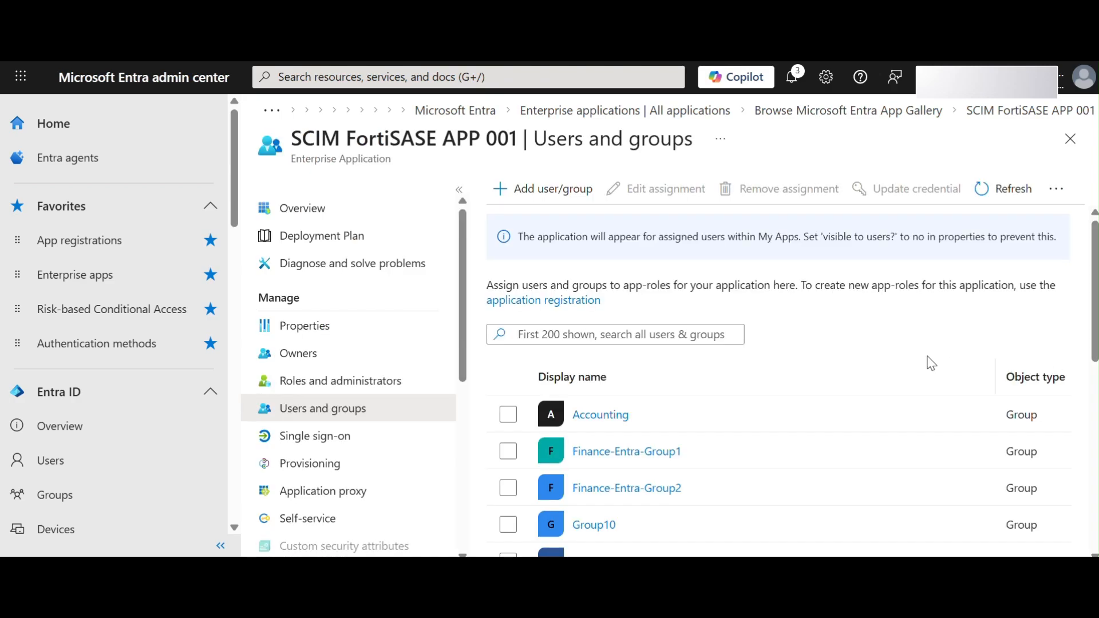
Step: Start a new provisioning configuration for the application and paste the FortiSASE SCIM URL as the tenant URL
left_click(329, 466)
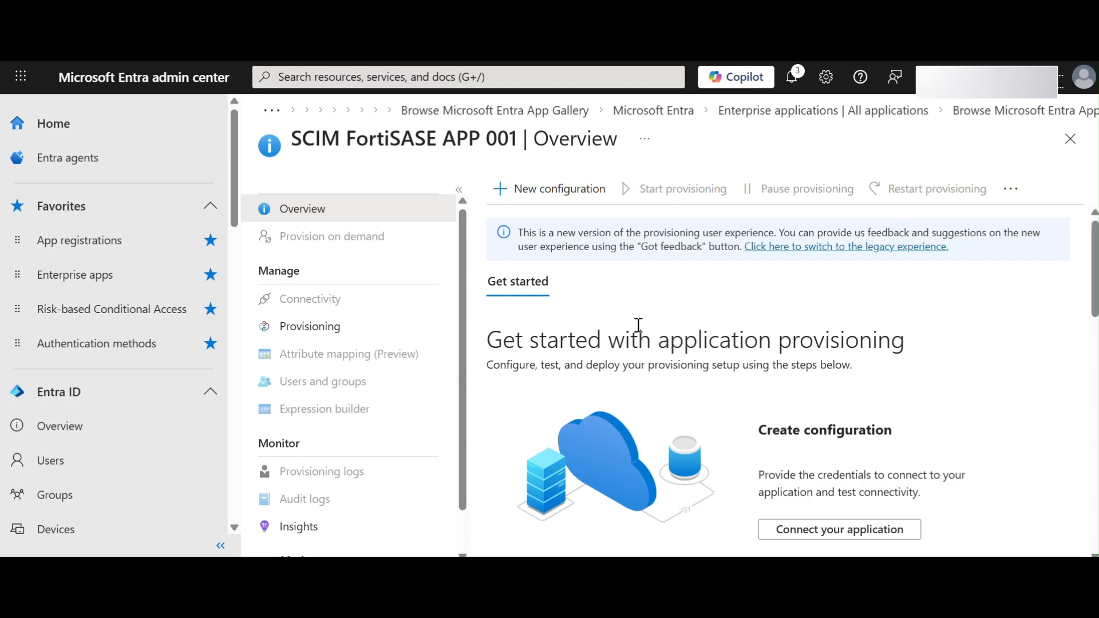
scroll(758, 318, "down", 2)
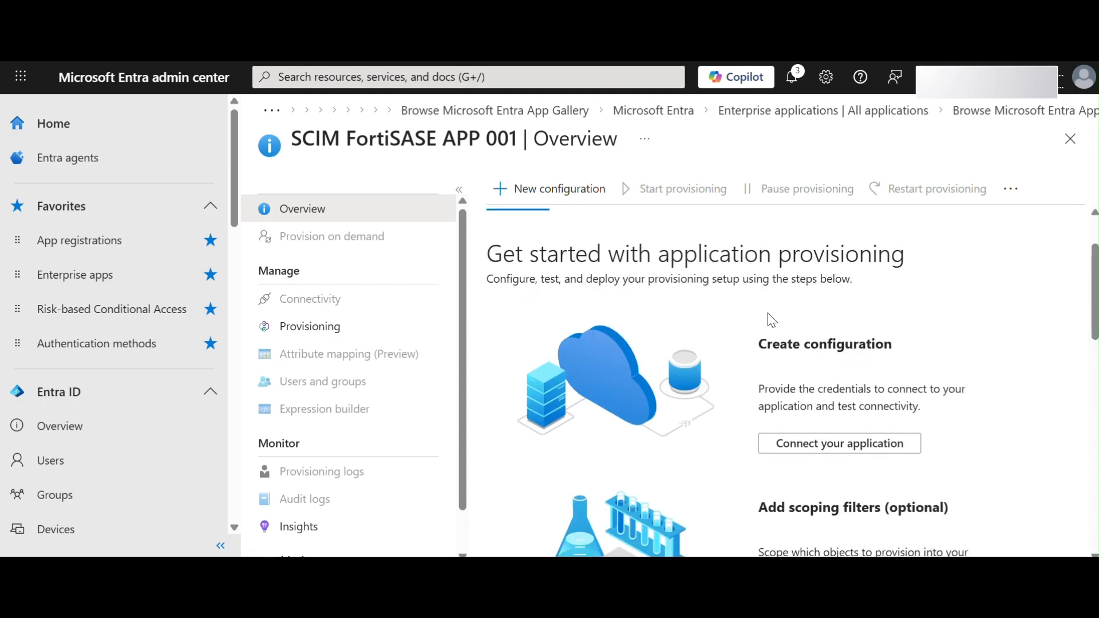
scroll(795, 325, "down", 1)
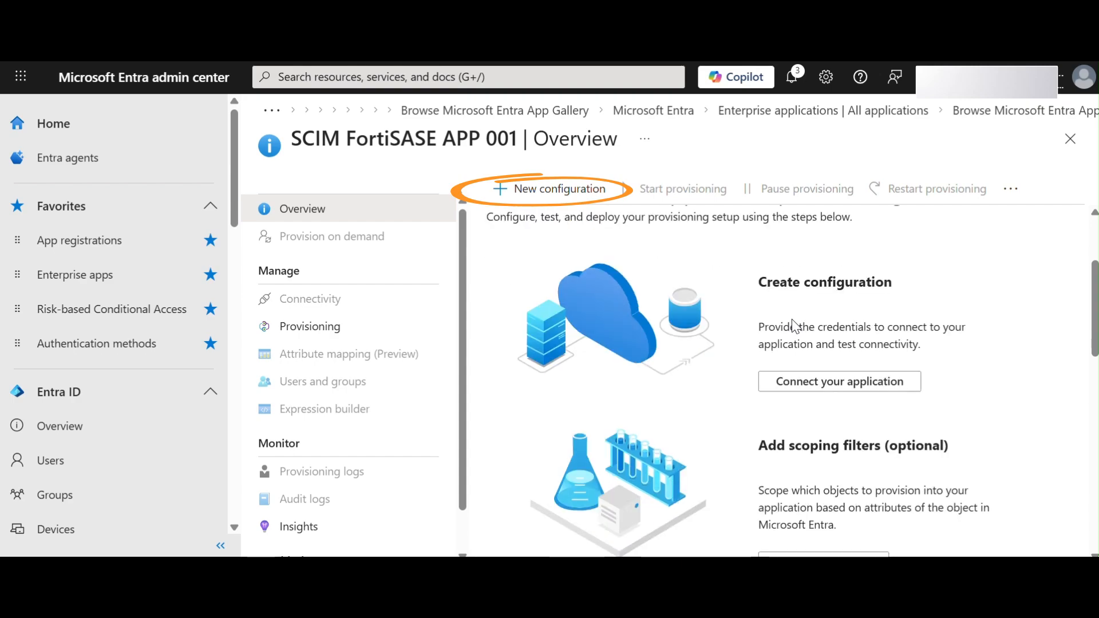
scroll(786, 324, "down", 2)
left_click(592, 190)
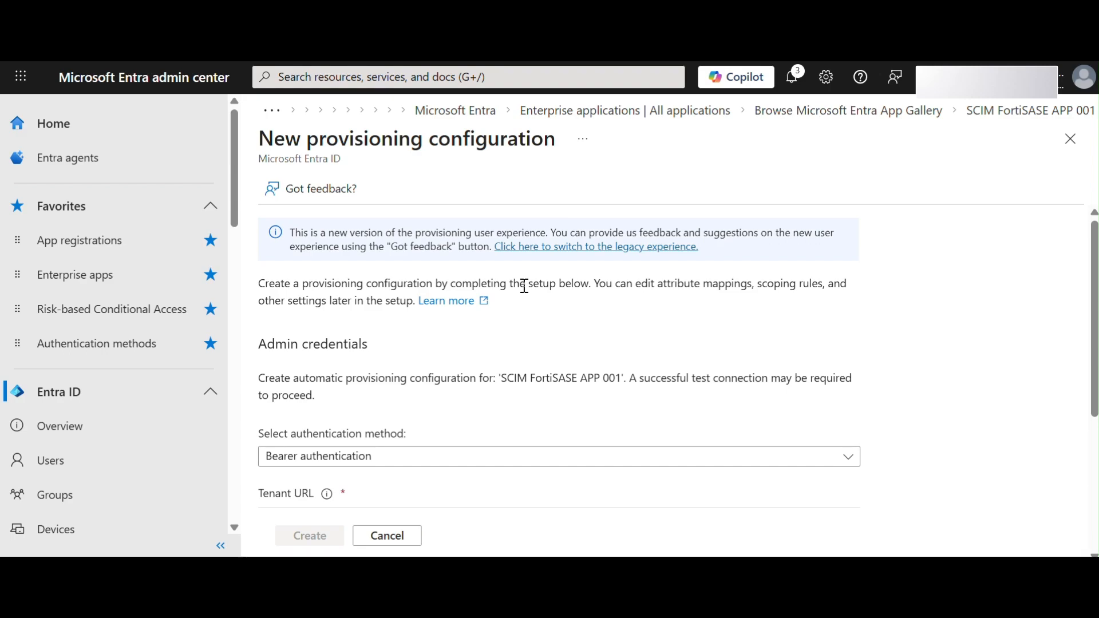
scroll(525, 291, "down", 3)
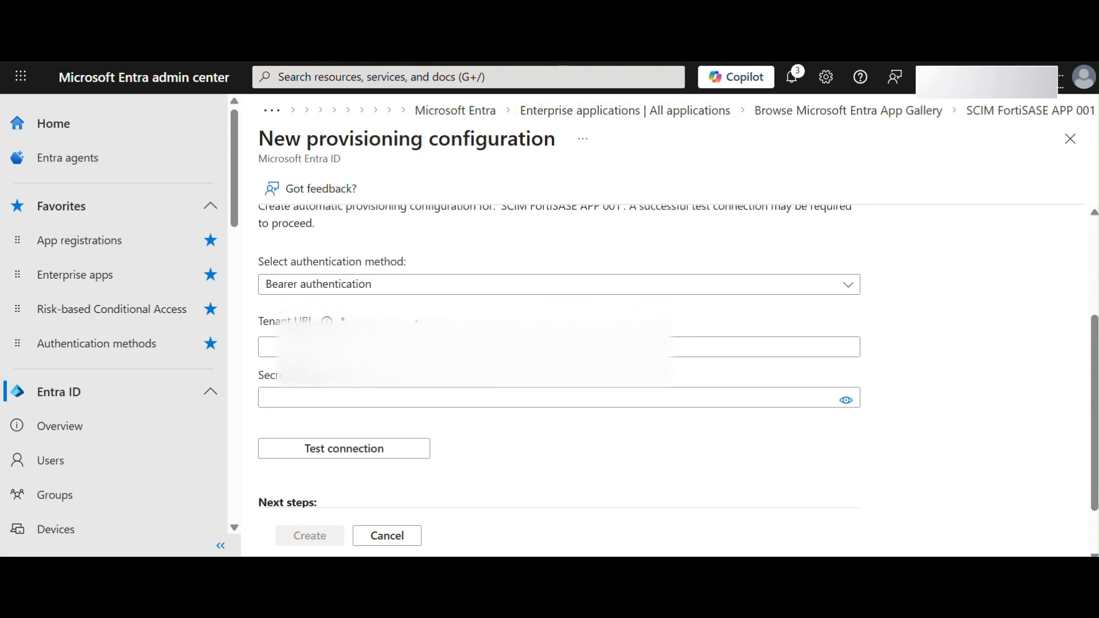
left_click(447, 346)
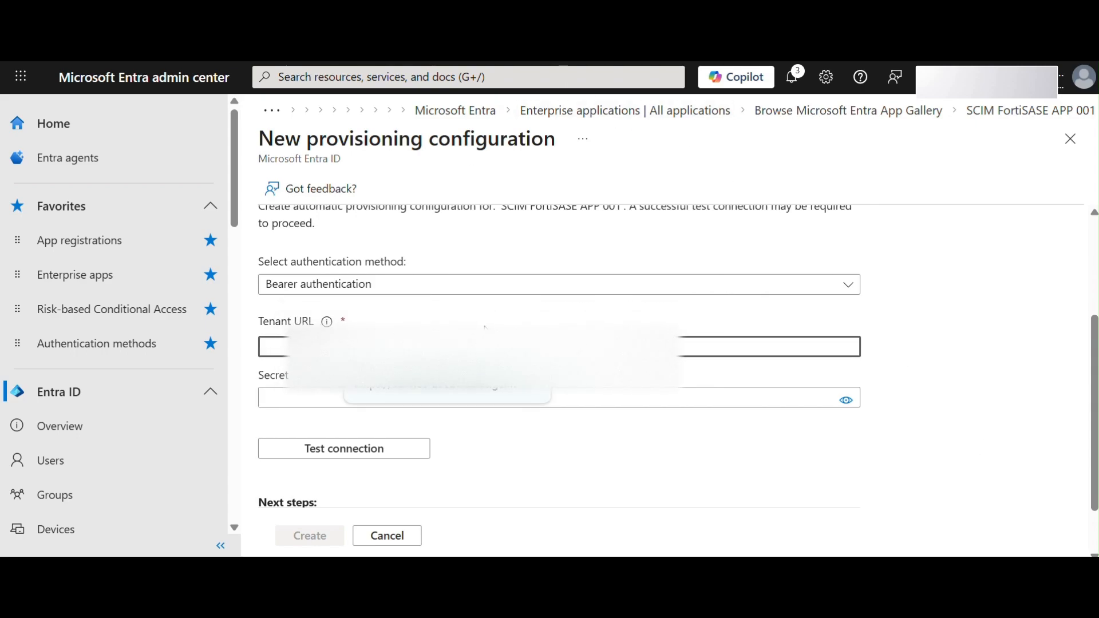
key("ctrl+v")
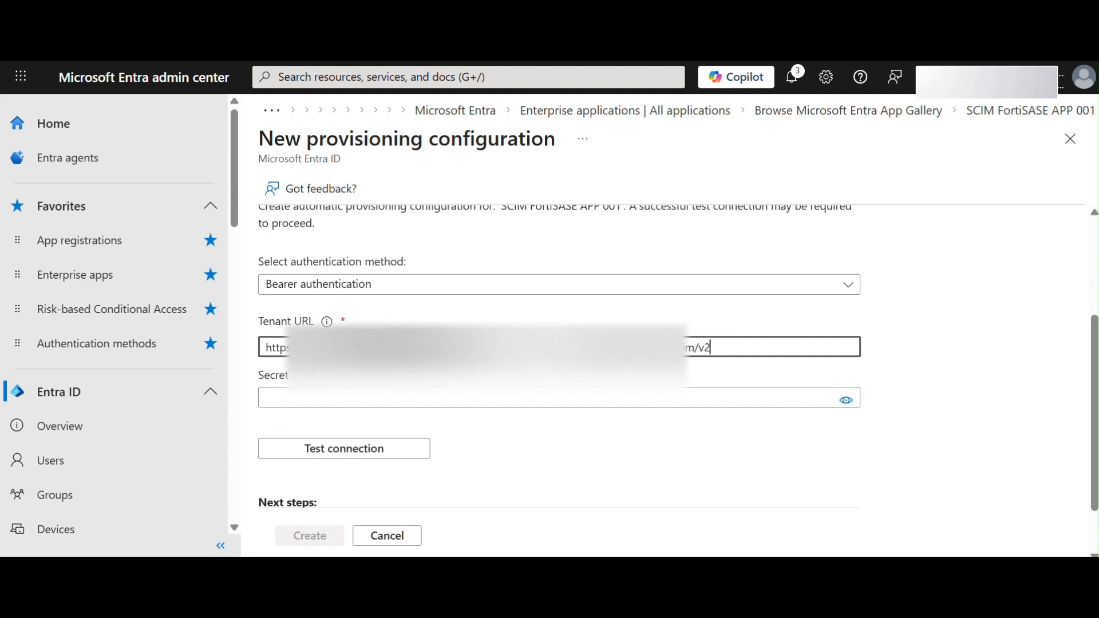
Step: Paste the SCIM token into the secret token field and test the connection, declining to save the password in the browser
key("alt+Tab")
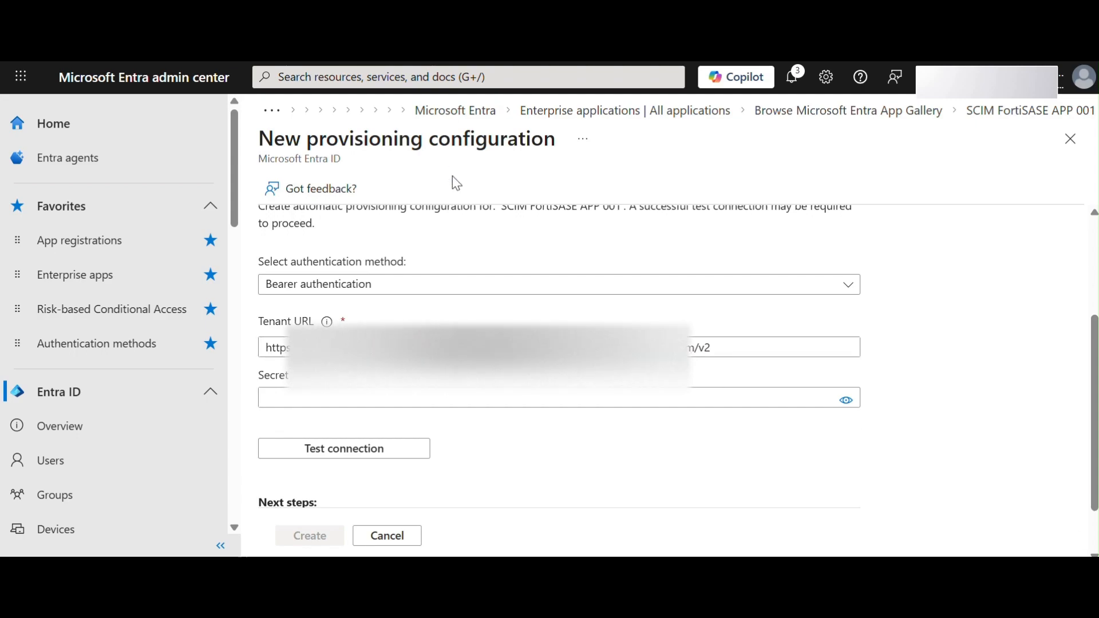
left_click(449, 394)
key("ctrl+v")
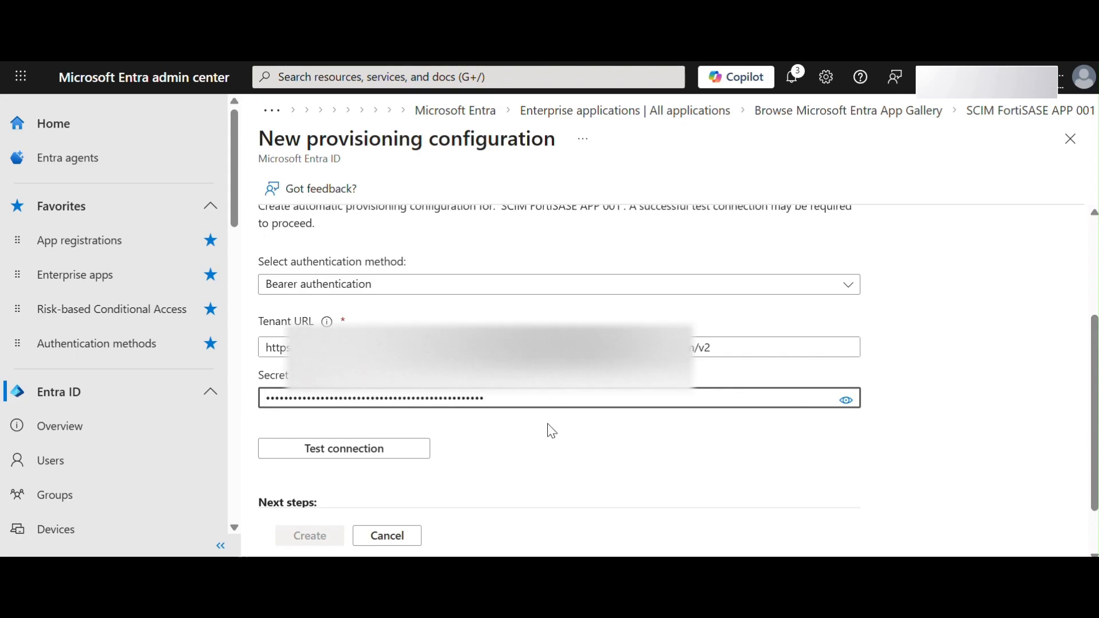
key("ctrl+a")
left_click(410, 452)
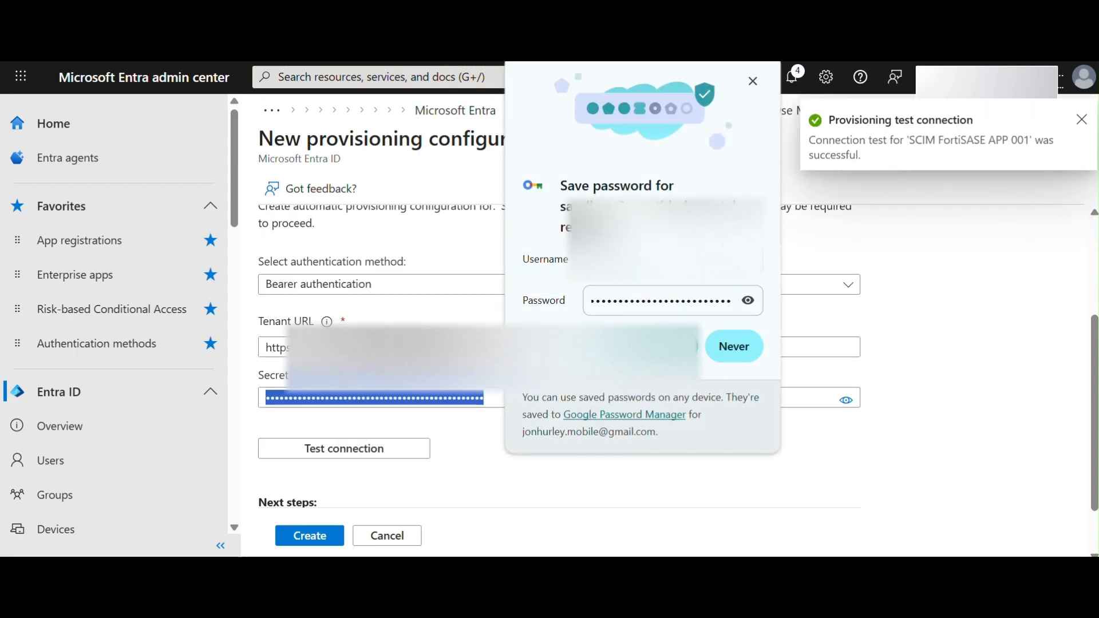
left_click(730, 351)
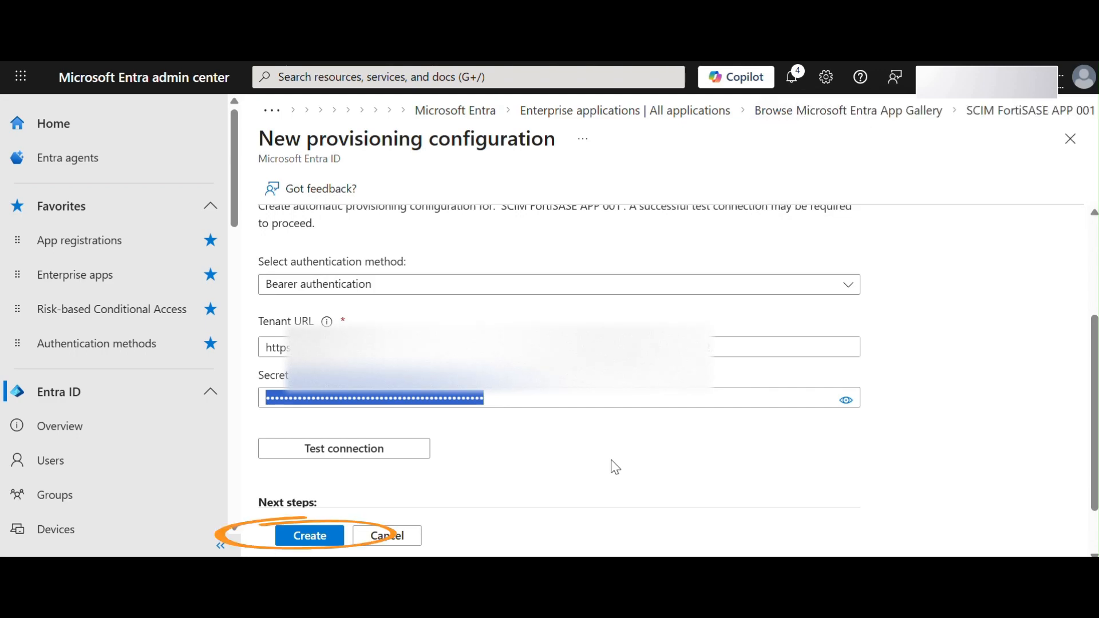
Step: Create the provisioning configuration and start provisioning for SCIM FortiSASE APP 001
scroll(611, 464, "down", 2)
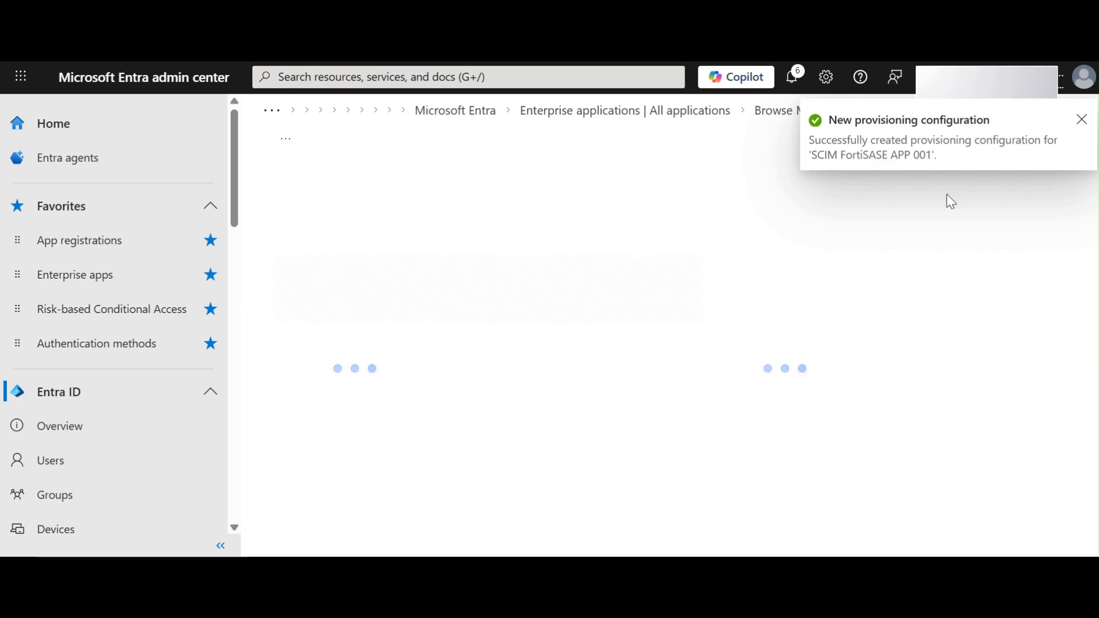
left_click(1081, 120)
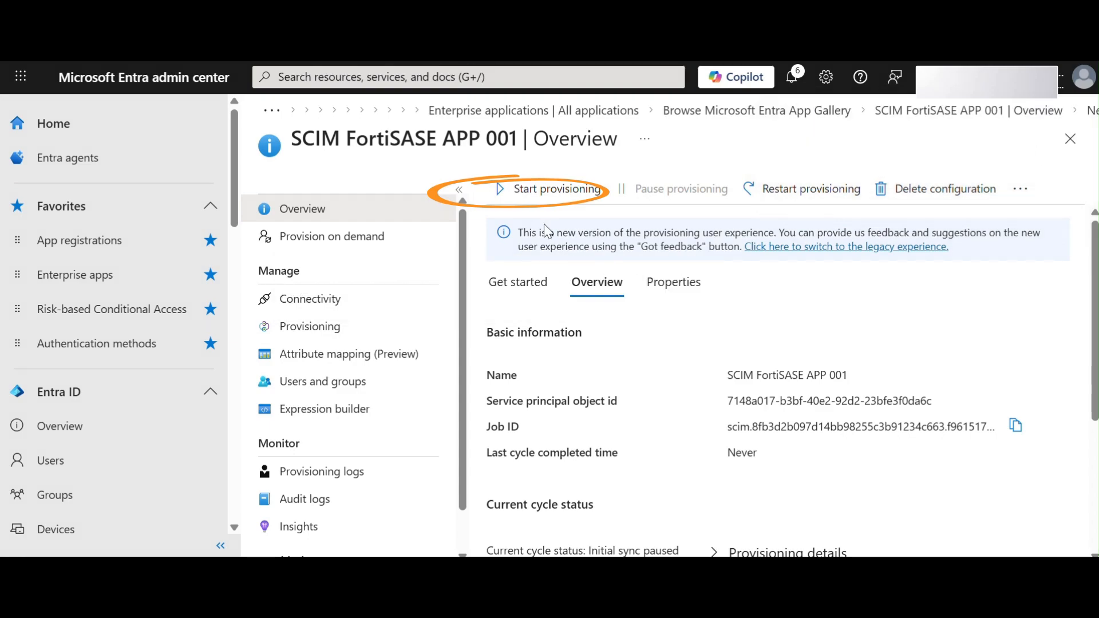
left_click(553, 190)
left_click(545, 284)
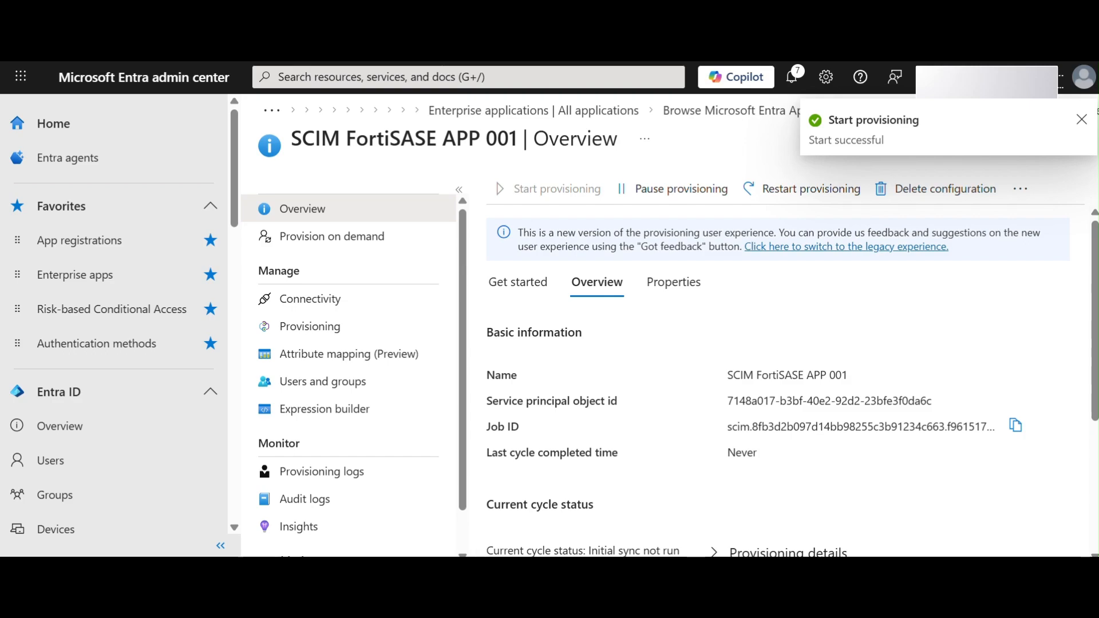
Step: Expand the provisioning details of the current cycle and review the fixed provisioning interval and cycle information
scroll(907, 348, "down", 2)
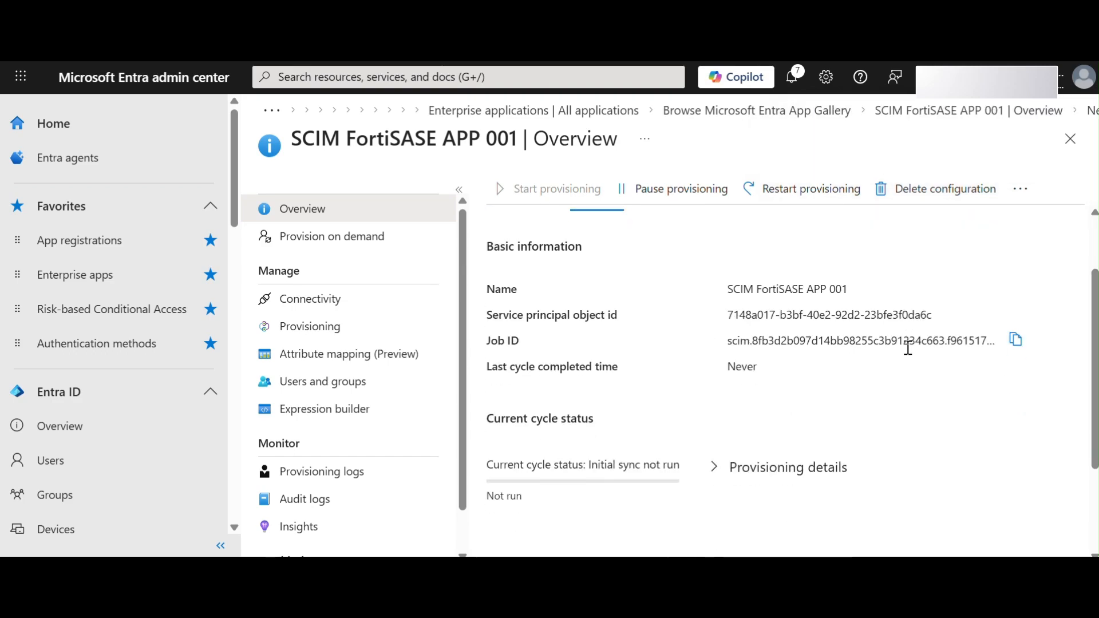
scroll(841, 372, "down", 2)
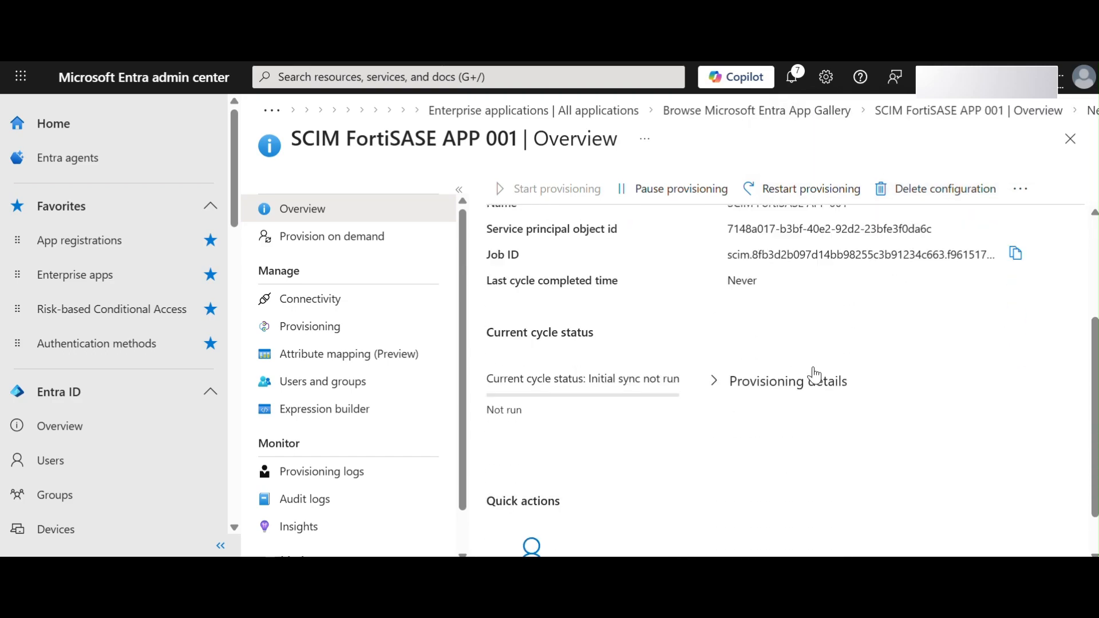
left_click(713, 383)
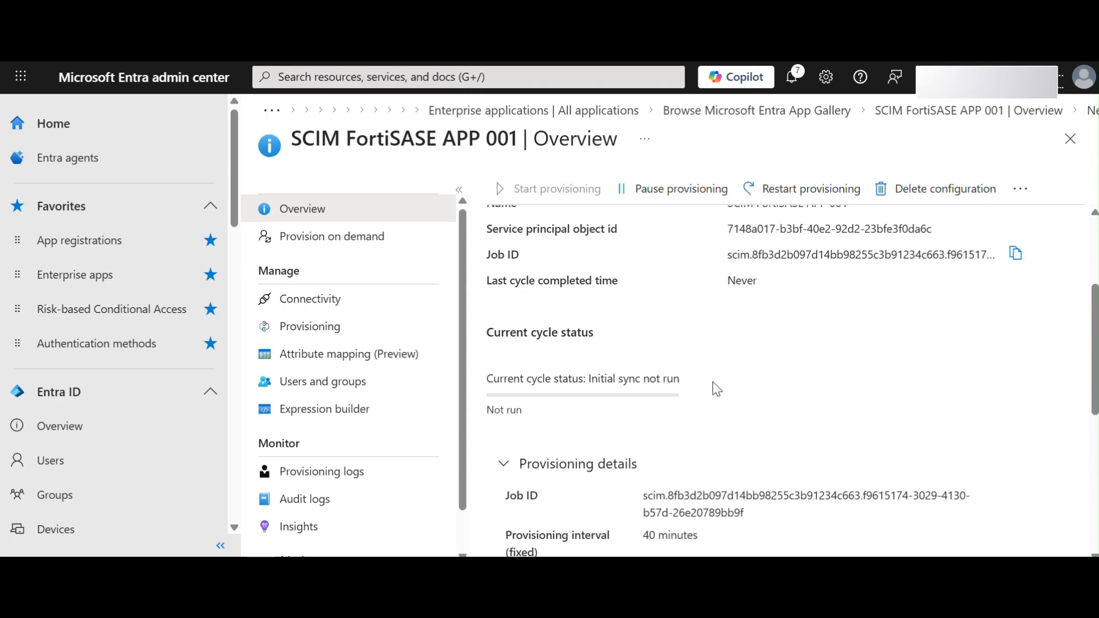
scroll(712, 382, "down", 5)
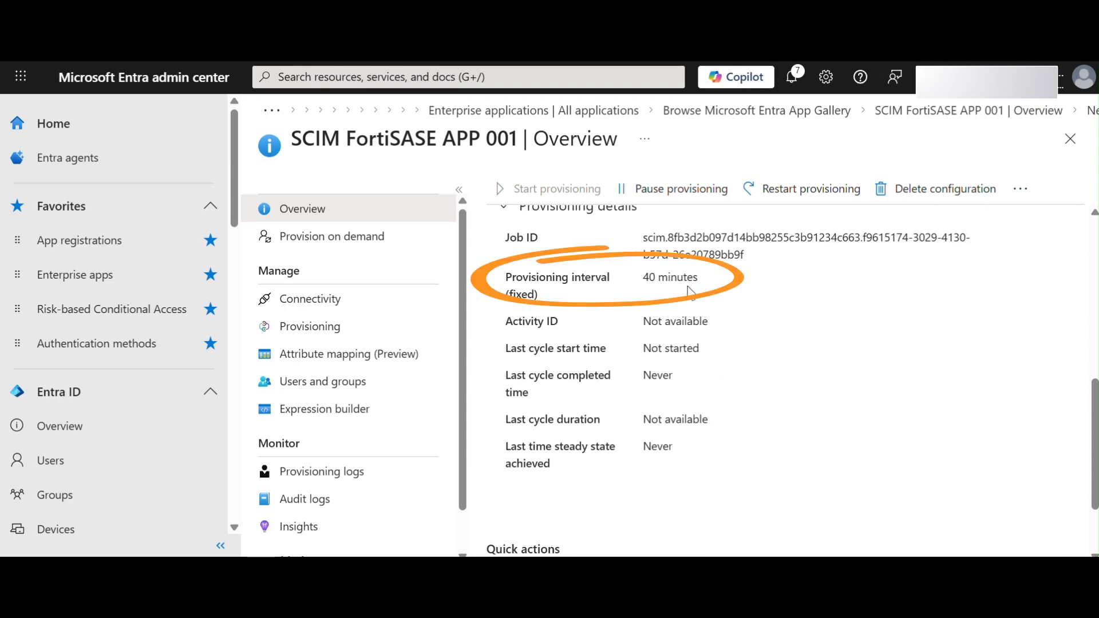
left_click_drag(703, 283, 505, 294)
scroll(721, 357, "down", 2)
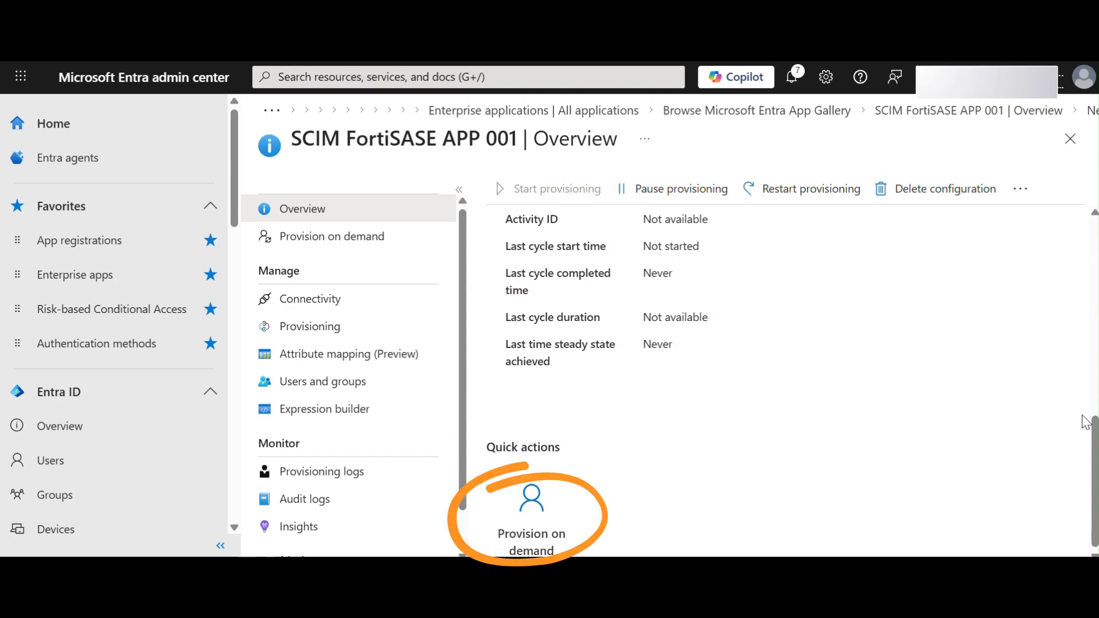
Step: Provision the Accounting group on demand for SCIM FortiSASE APP 001
left_click(538, 527)
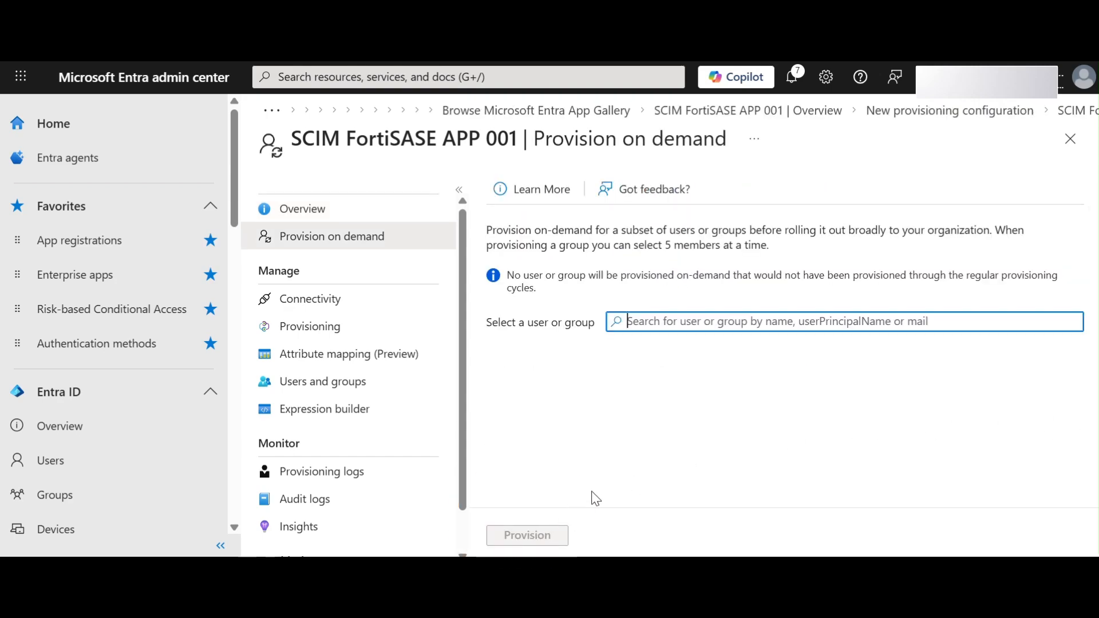
left_click(684, 319)
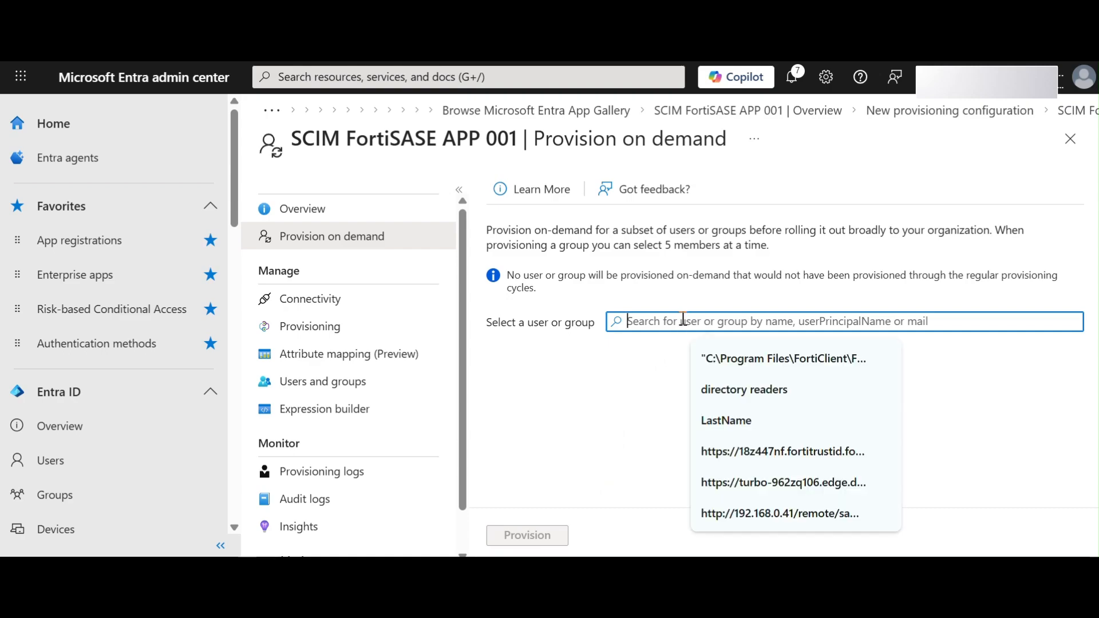
type("acc")
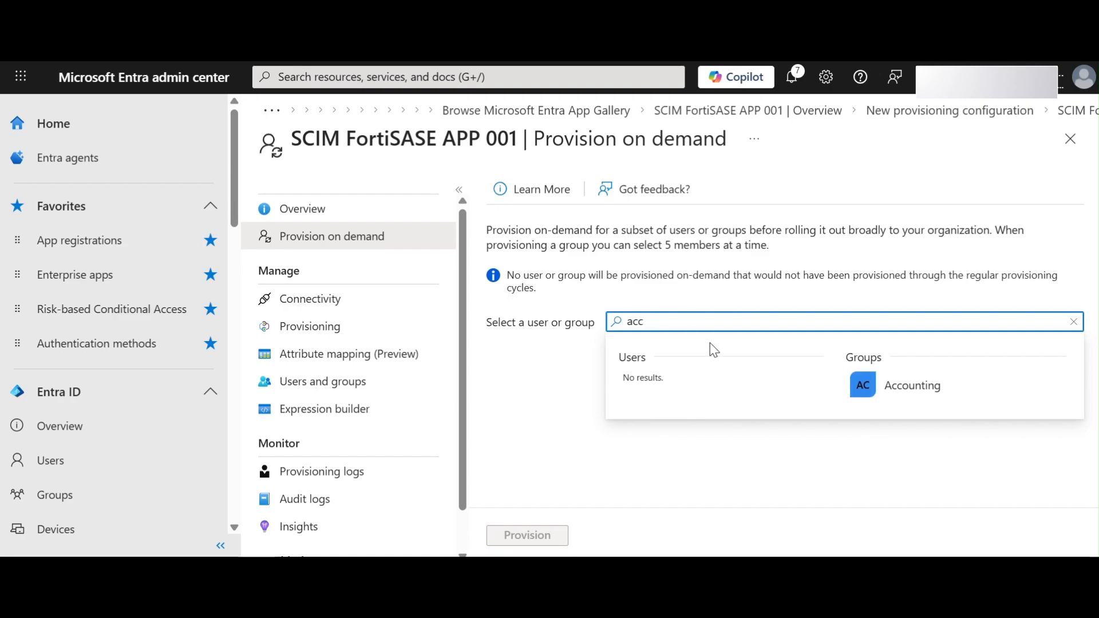
left_click(912, 386)
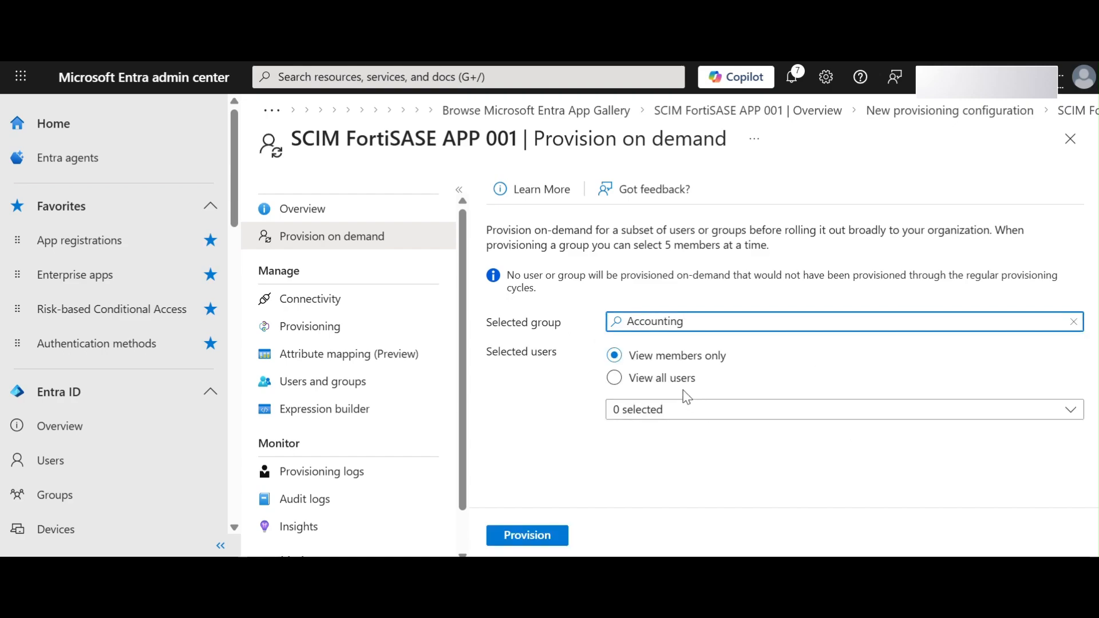
left_click(532, 538)
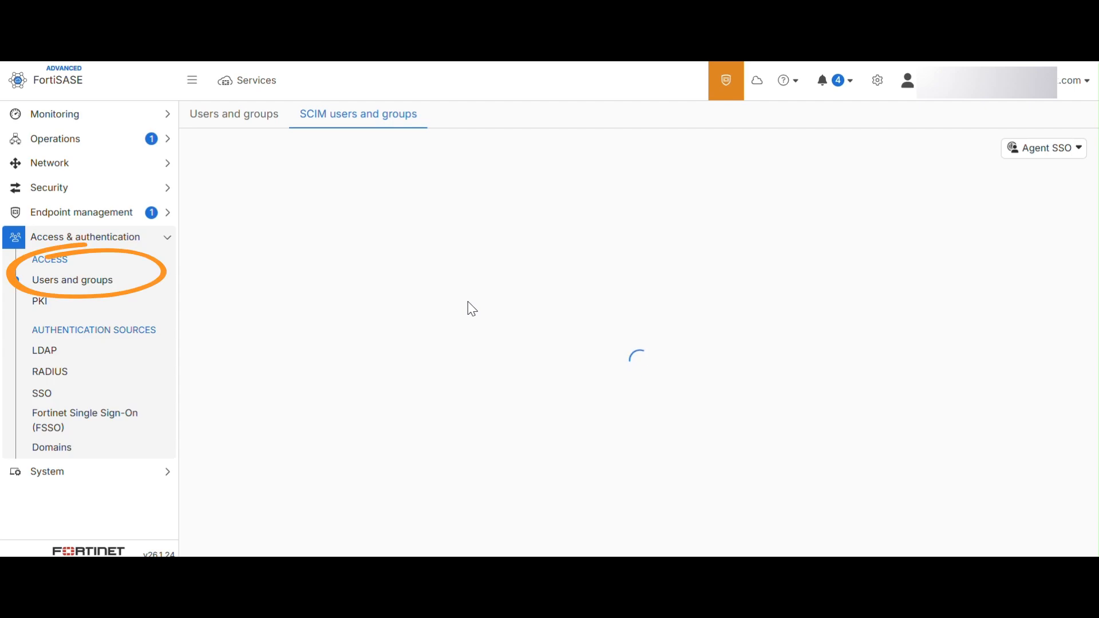
Step: Switch to FortiSASE and inspect the Accounting group among the Agent SSO SCIM users and groups
left_click(342, 211)
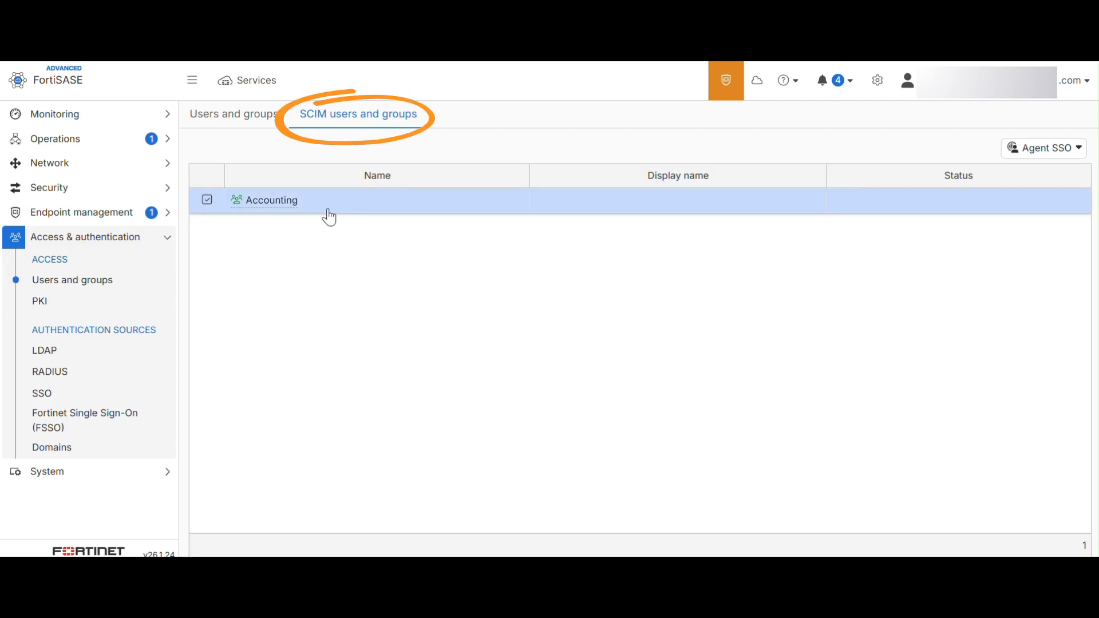
double_click(292, 209)
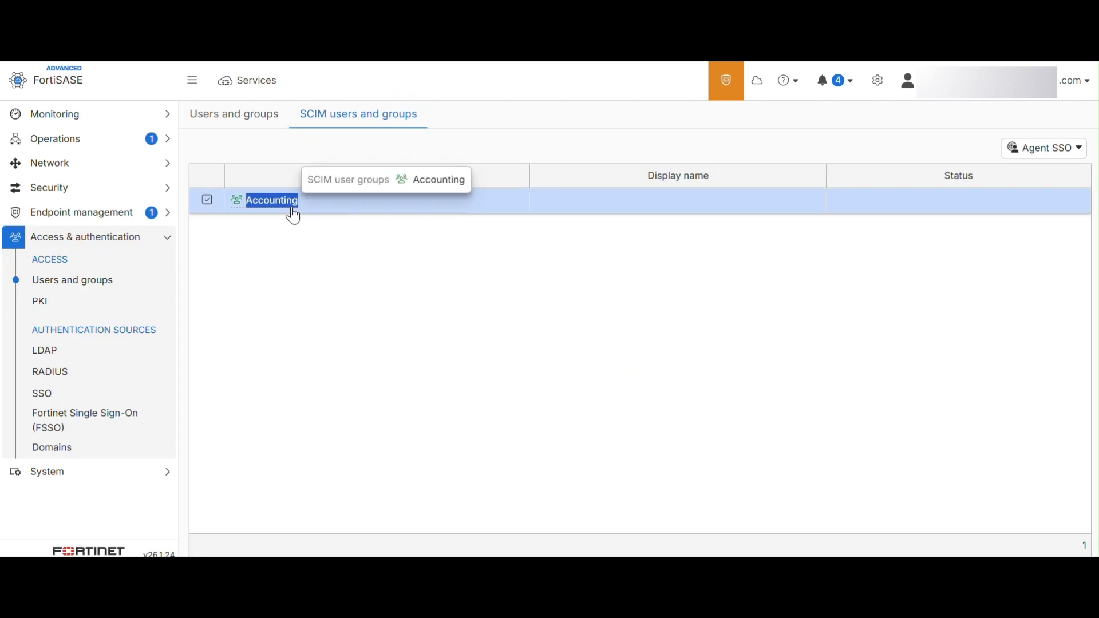
left_click(367, 235)
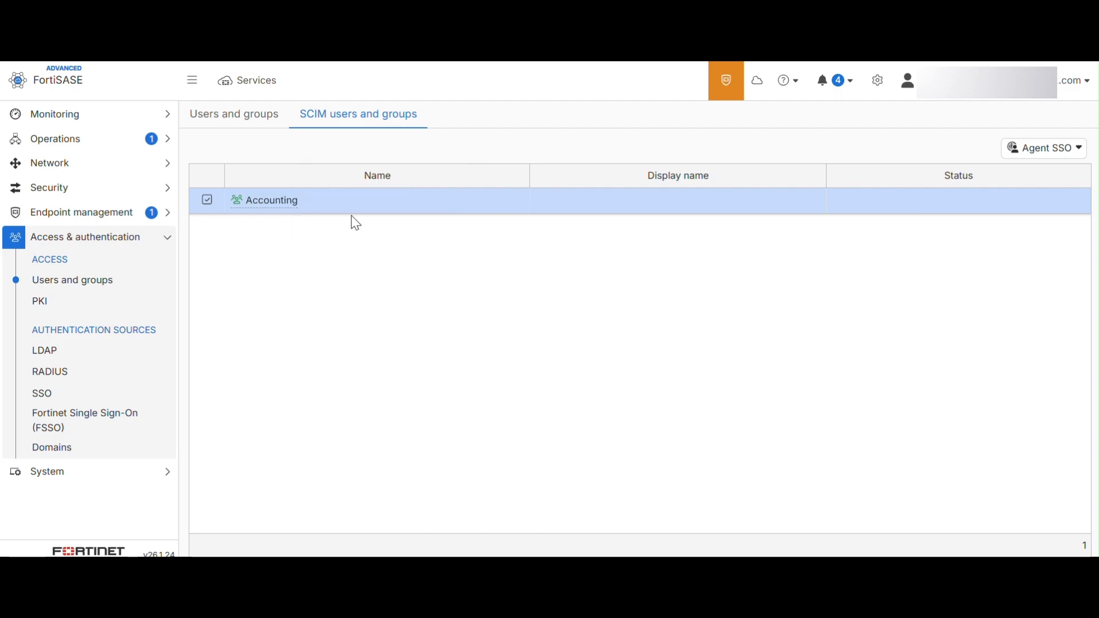
Step: Start a new secure internet access policy in the security settings and name it Example_Policy_add_SCIM
mouse_move(261, 174)
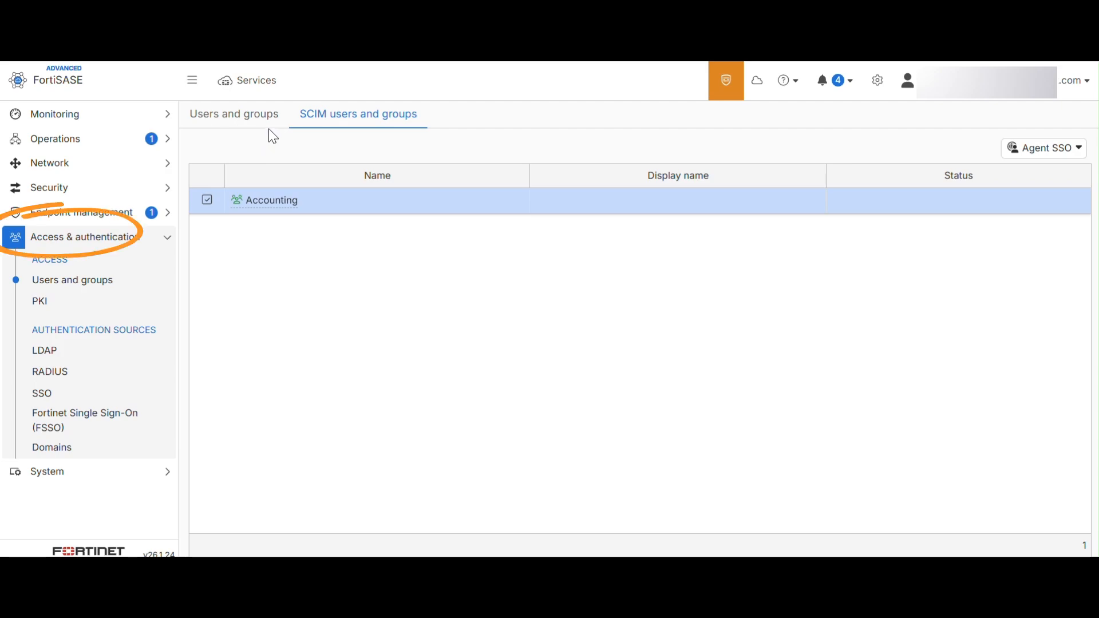
left_click(147, 230)
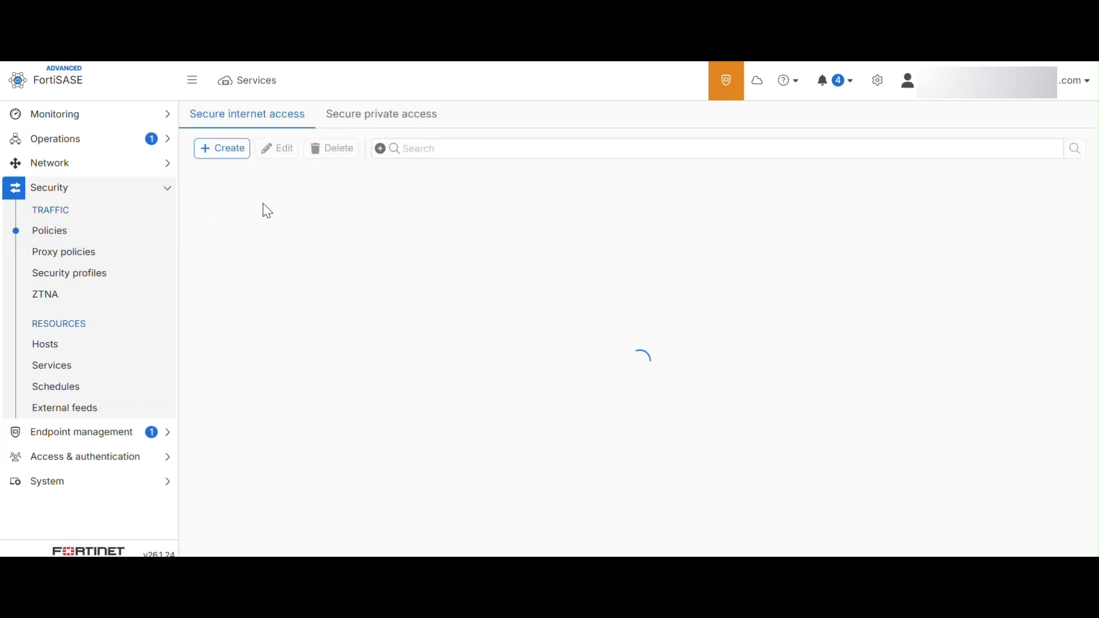
left_click(241, 161)
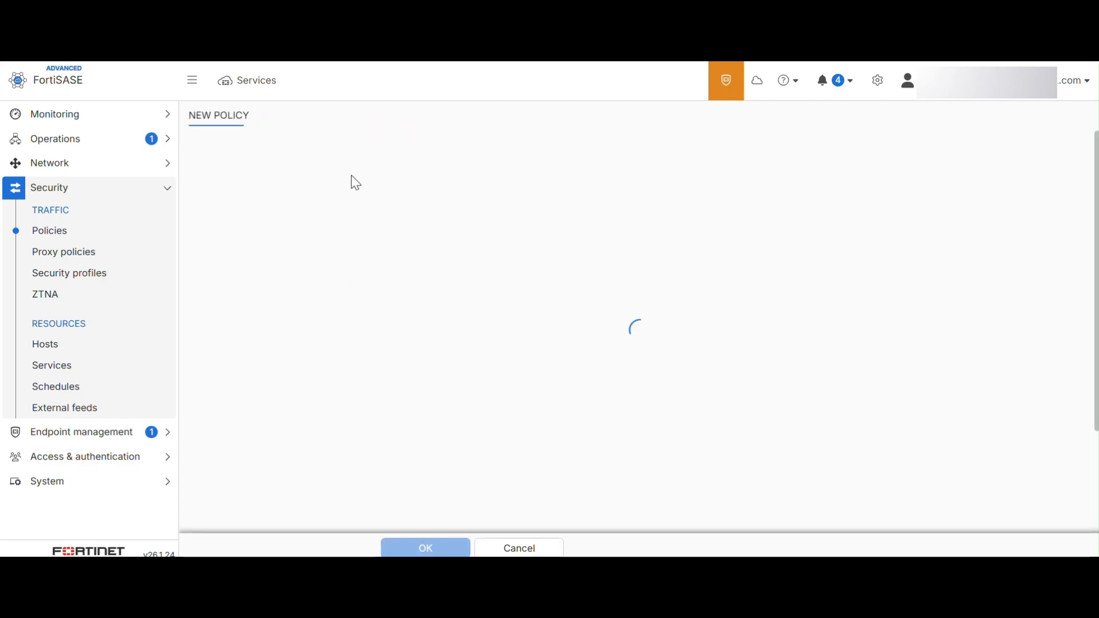
type("Ex")
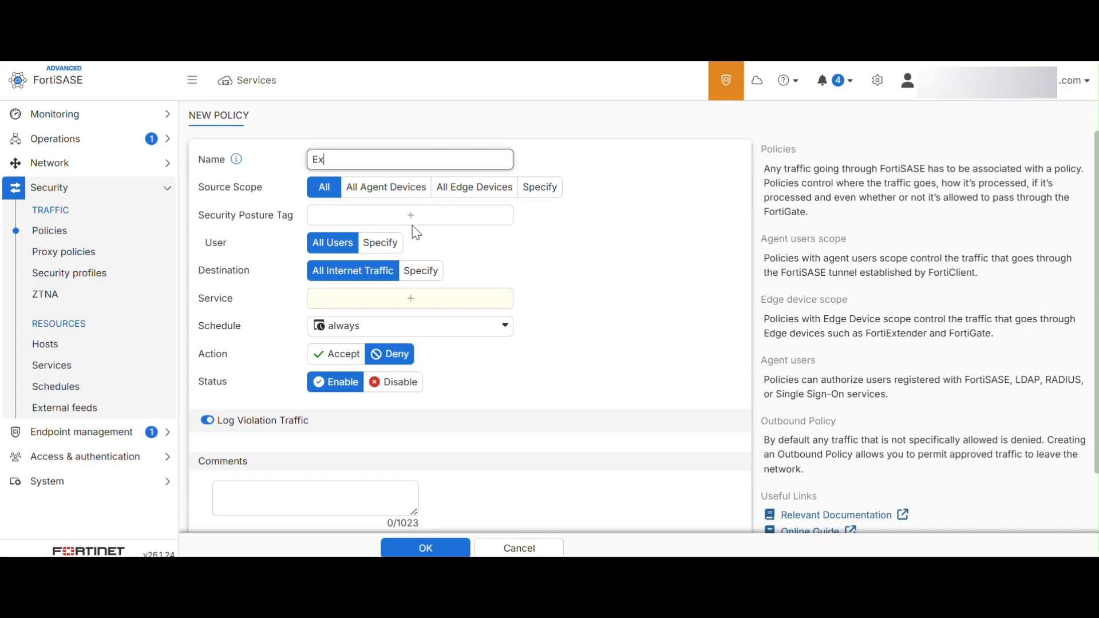
type("ample_Policy_add_SCIM")
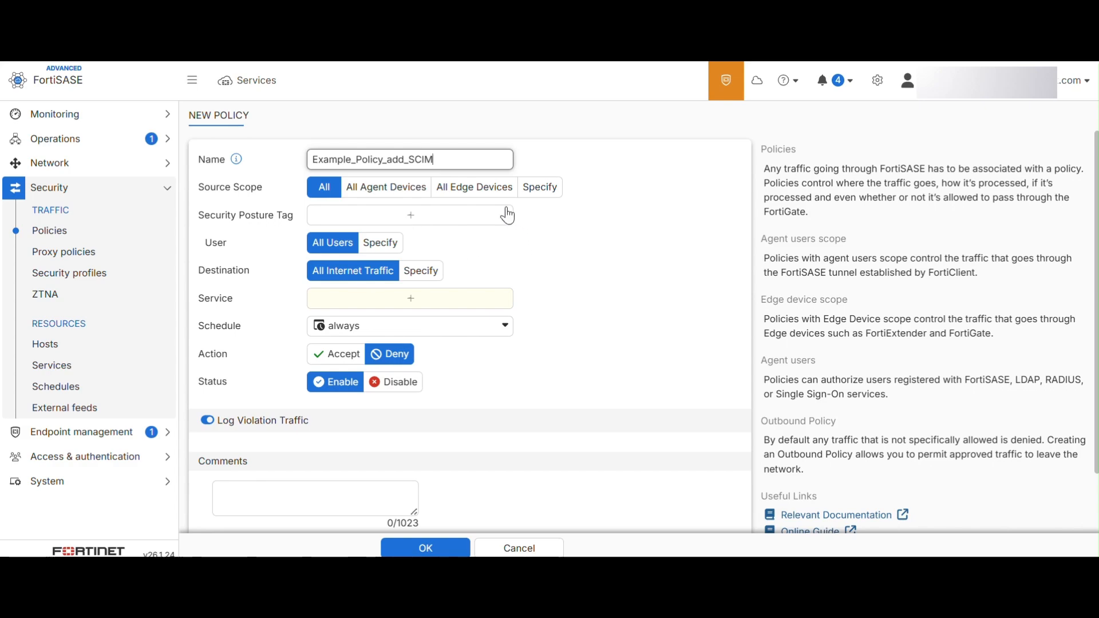
Step: Restrict the policy to specified users and add the Accounting group as the remote SCIM user
left_click(371, 246)
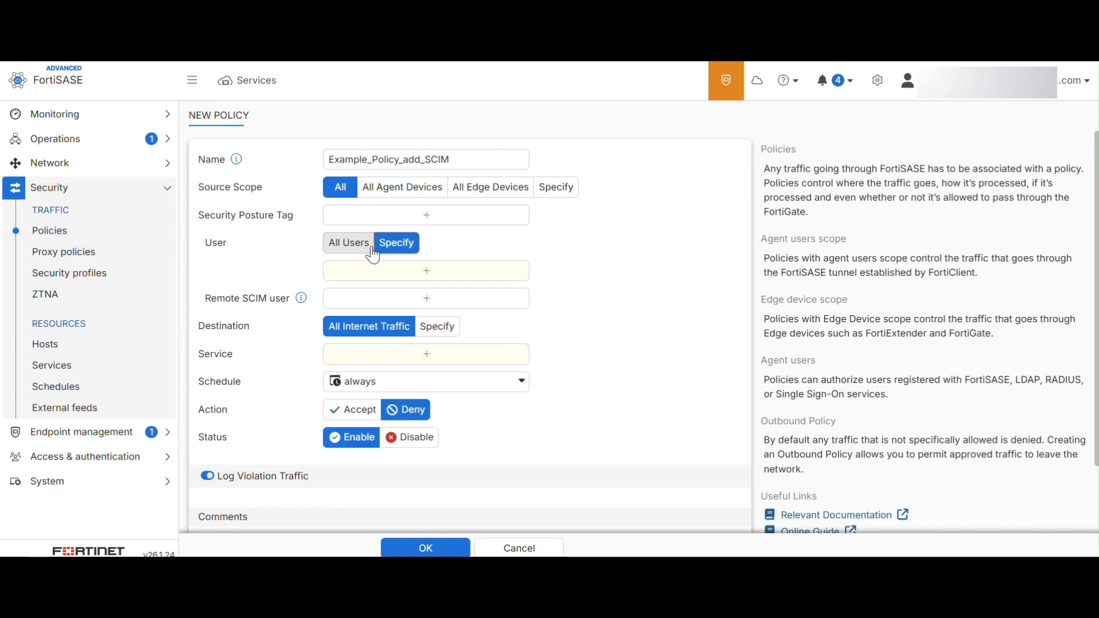
left_click(373, 303)
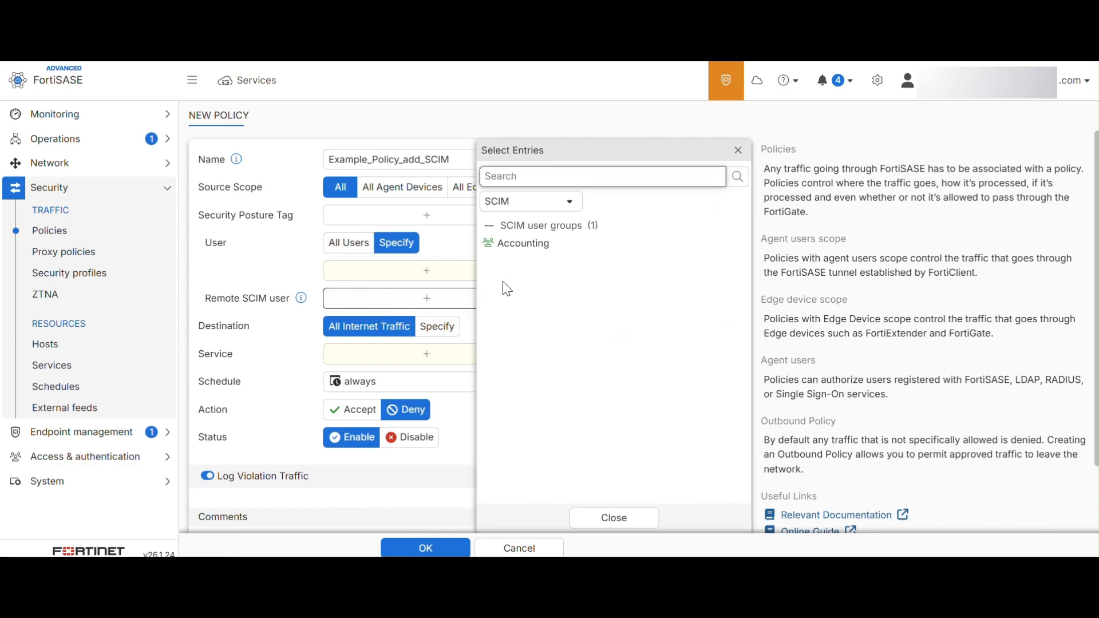
left_click(524, 245)
left_click(615, 515)
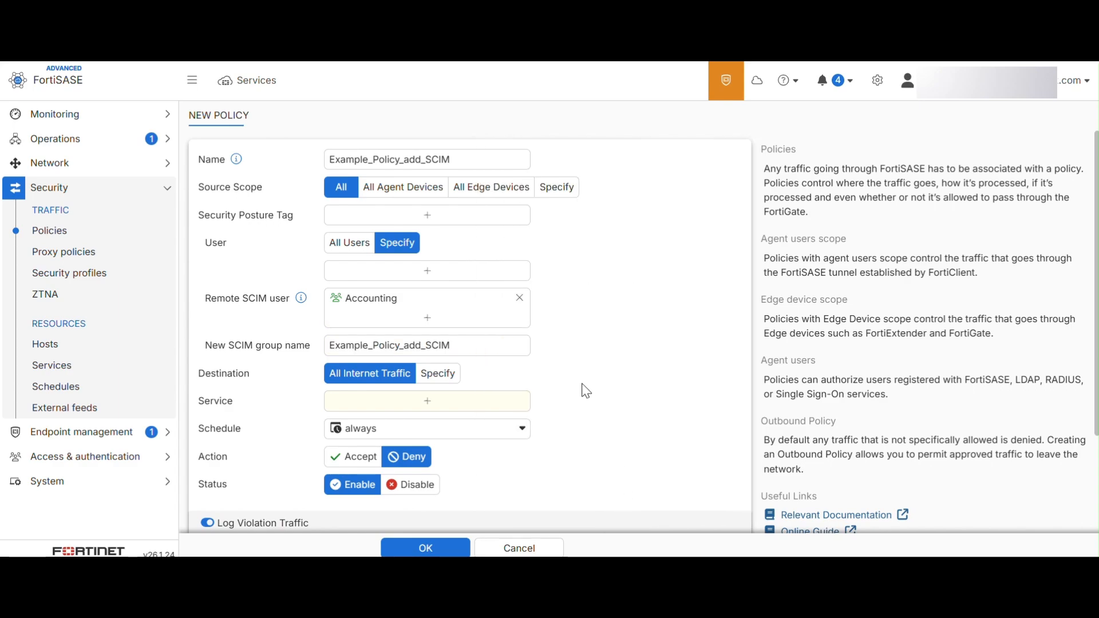
Step: Set the policy's action to Accept and its service to ALL
left_click(354, 456)
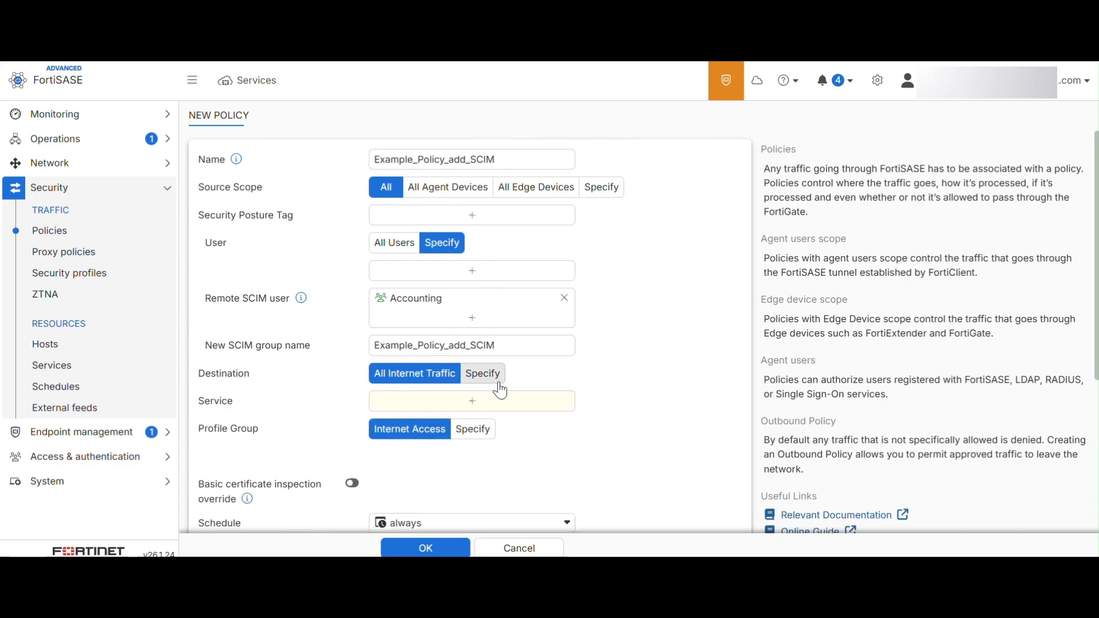
left_click(490, 403)
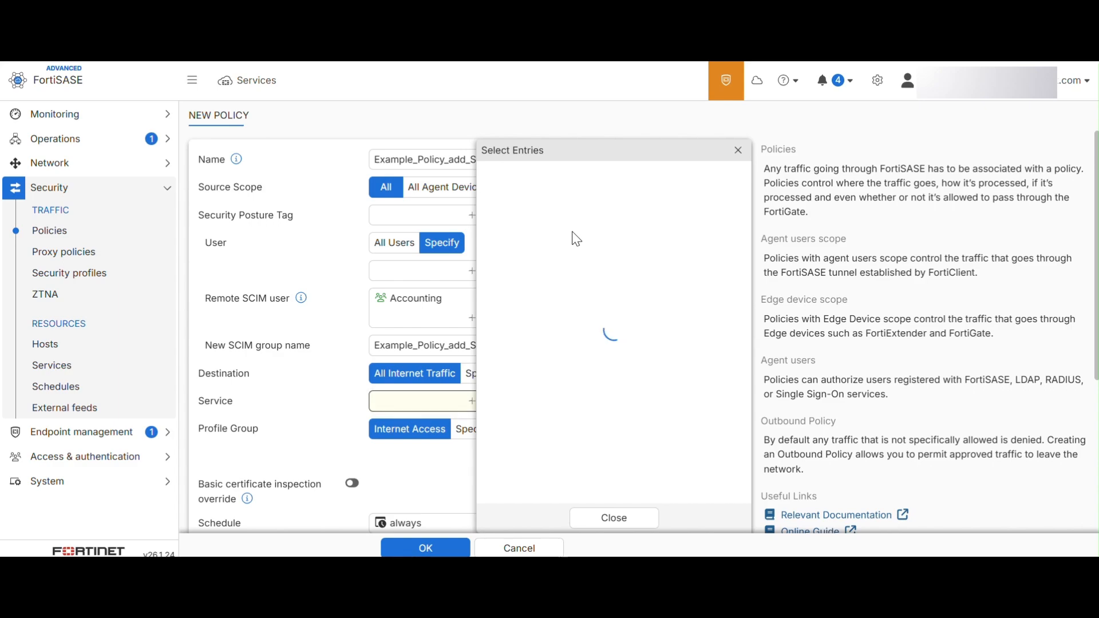
left_click(527, 261)
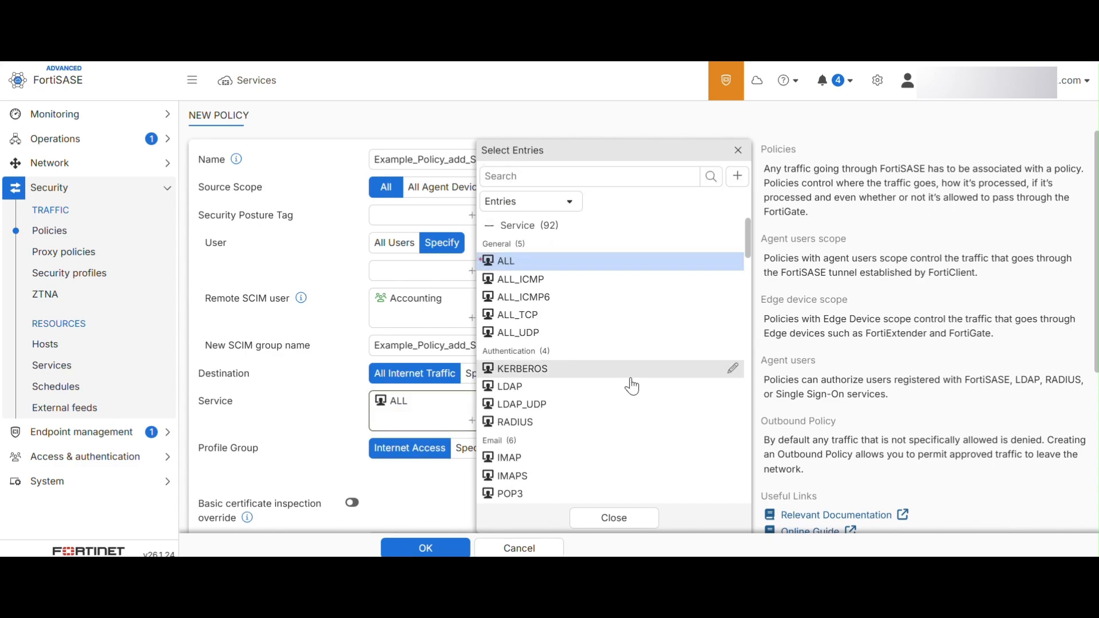
left_click(630, 518)
Step: Save the new policy, dismiss the notification and inspect the members of its user group in the policy list
scroll(628, 366, "down", 3)
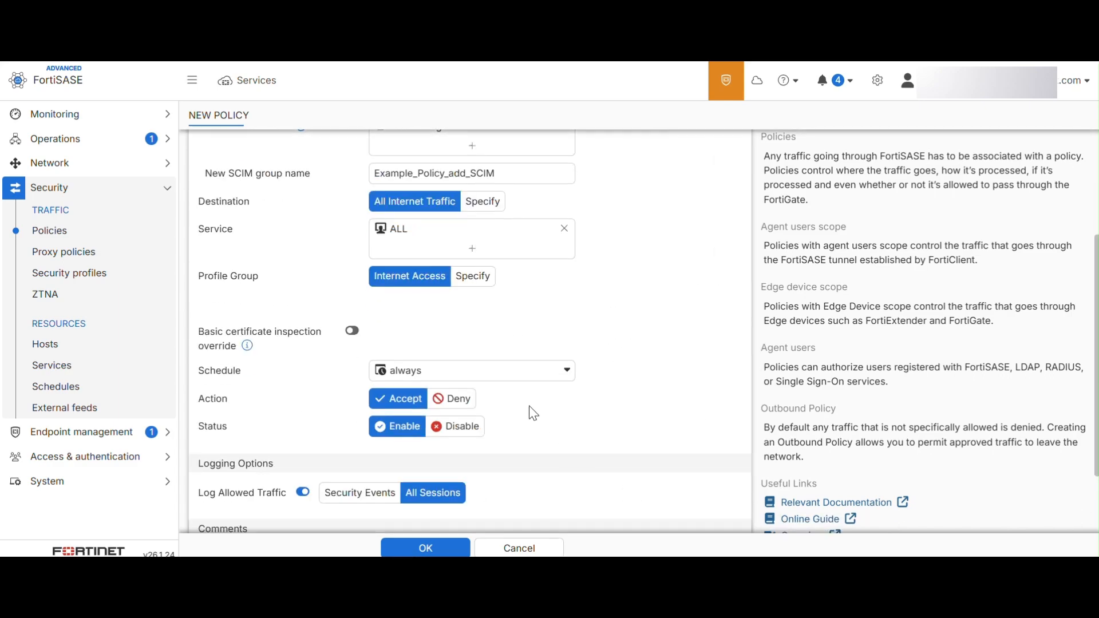
scroll(533, 413, "down", 2)
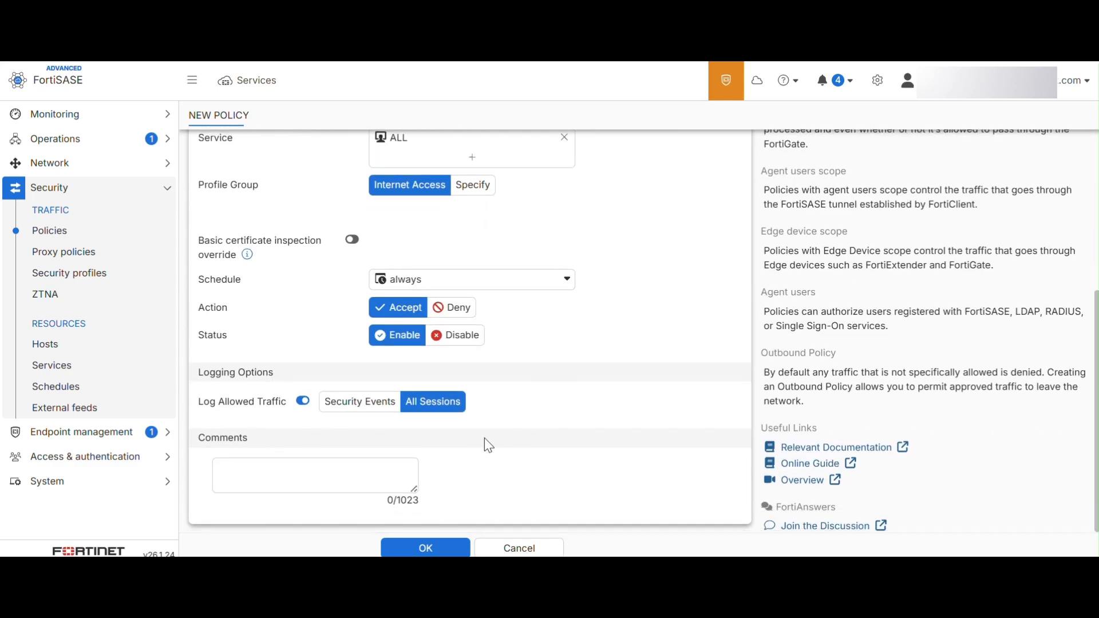
left_click(436, 552)
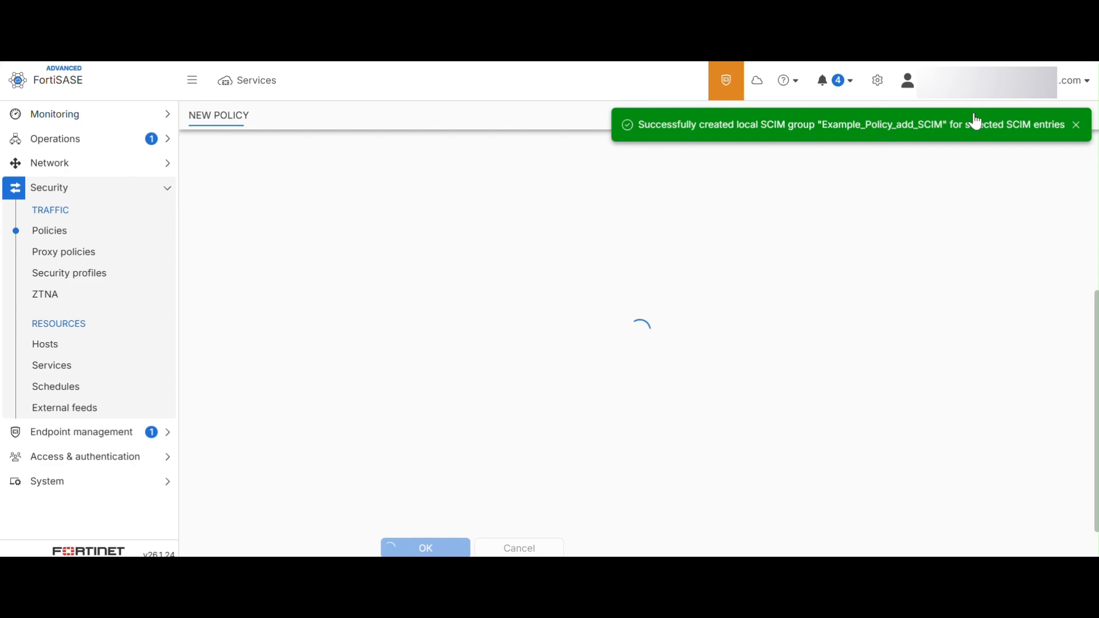
left_click(1085, 125)
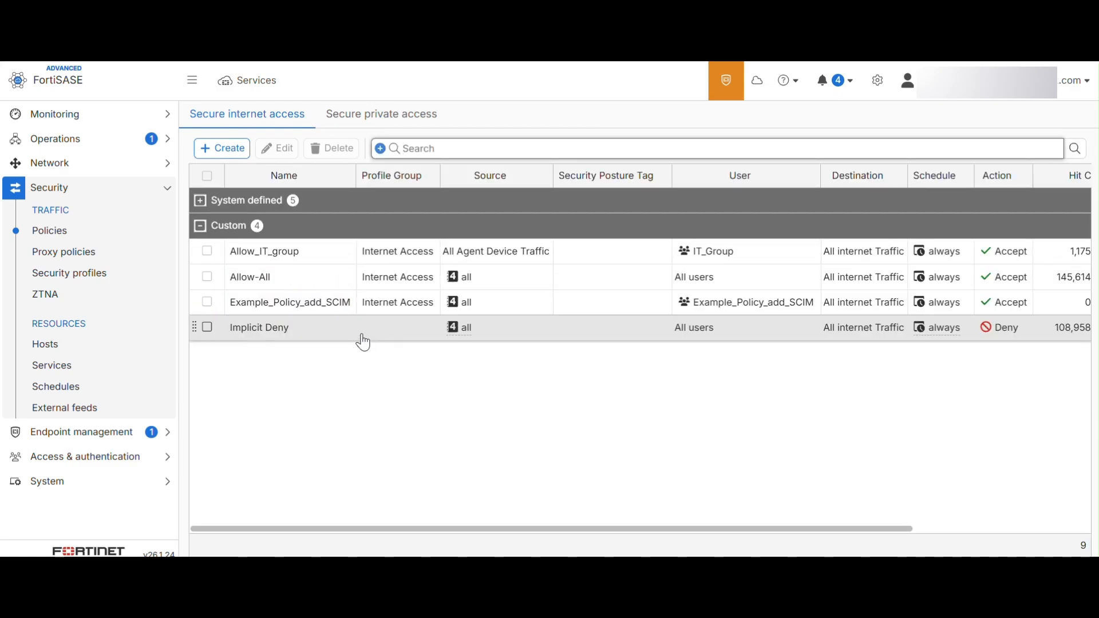
left_click(723, 309)
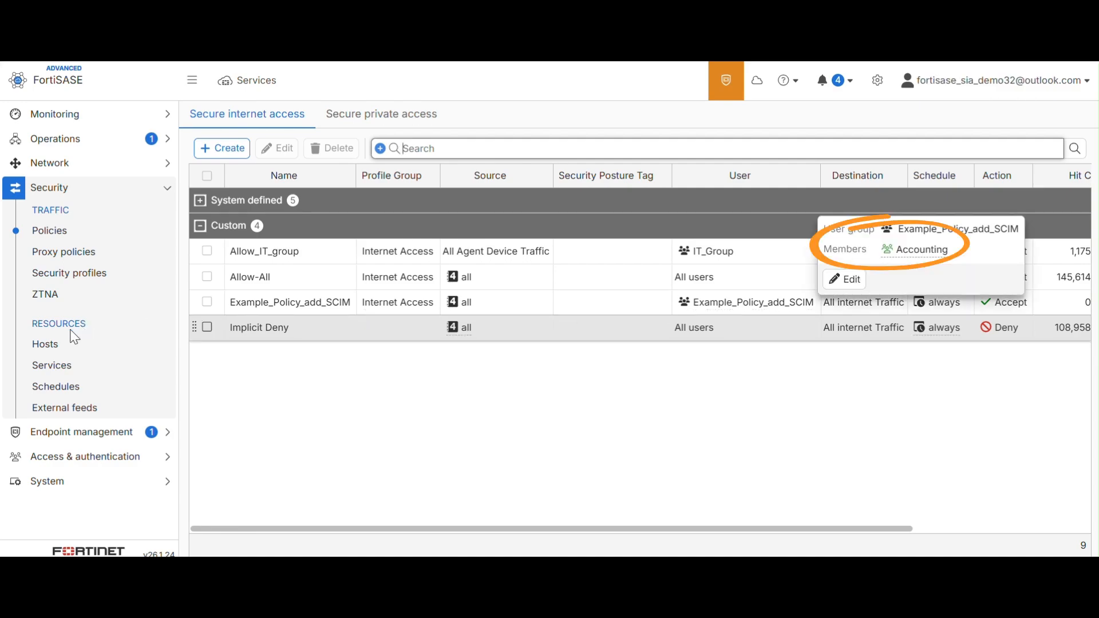